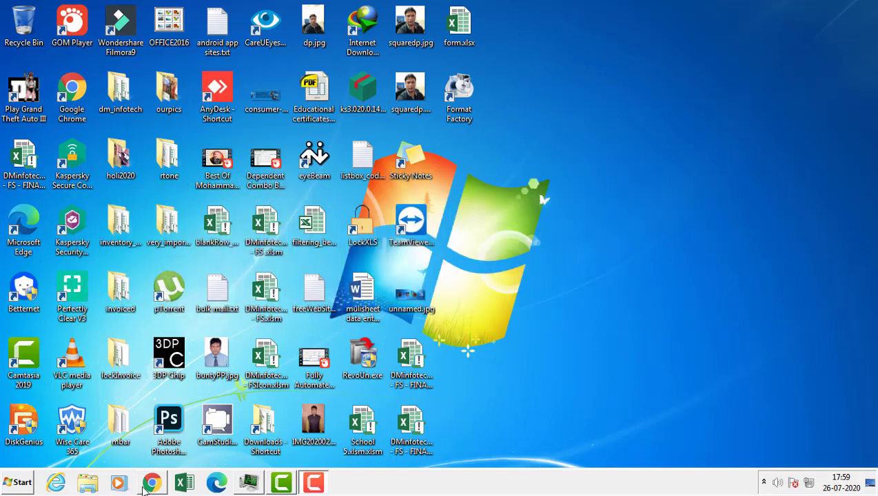
- Restore the Chrome window showing the My Drive page in Google Drive
mouse_move(154, 487)
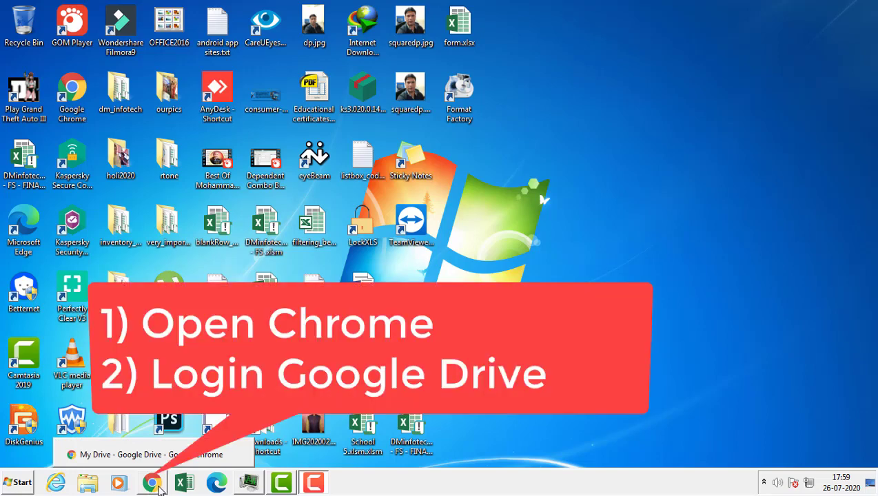
click(154, 483)
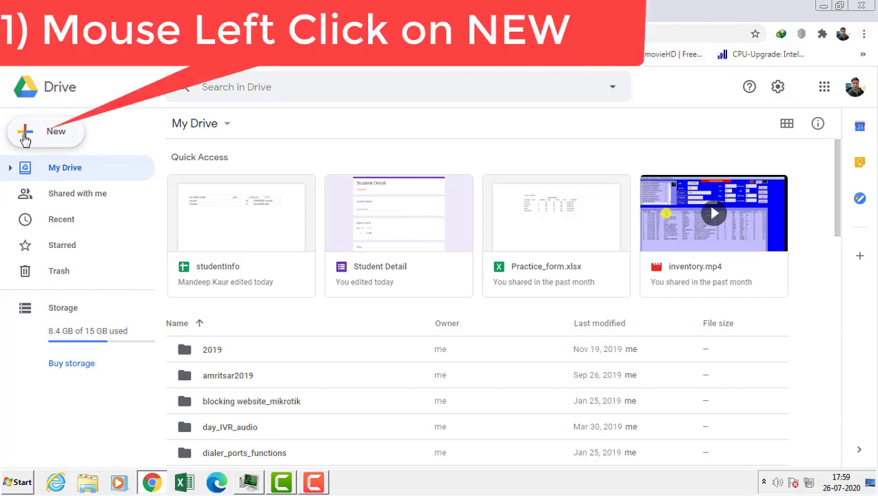
- Create a blank Google Form from Drive's New menu, opening 'Untitled form' in a new tab
click(27, 135)
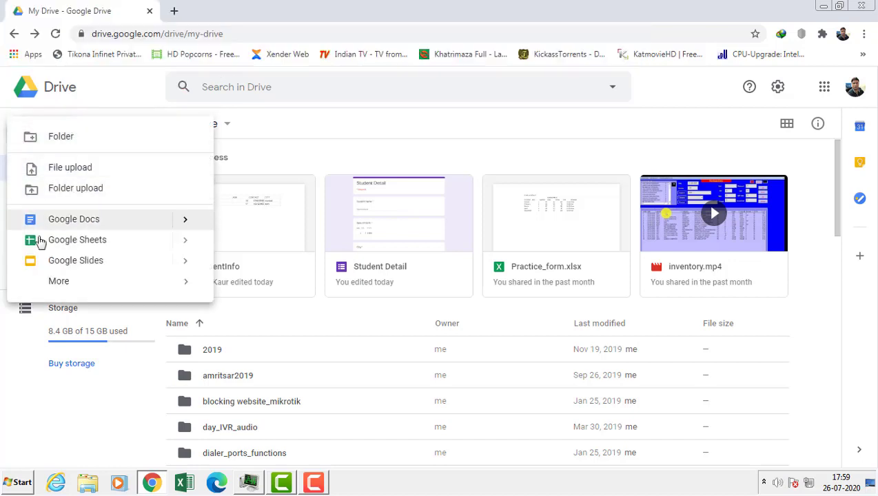
mouse_move(81, 290)
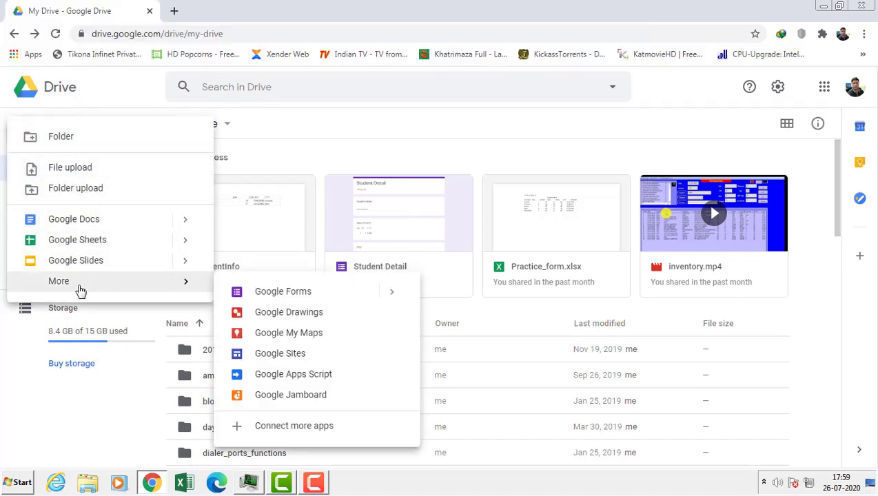
click(282, 291)
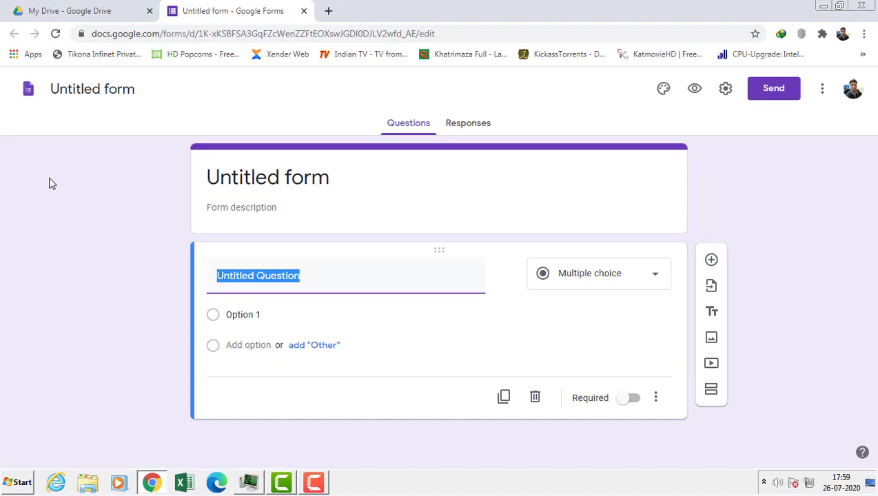
- Replace the mistyped 'DataEntry' form name and enter 'StudentDetai' as the title
click(124, 90)
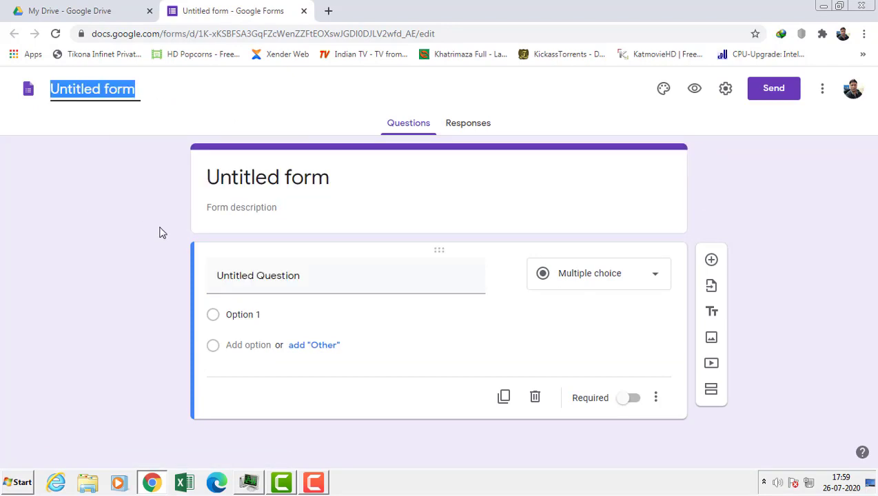
text(DataE)
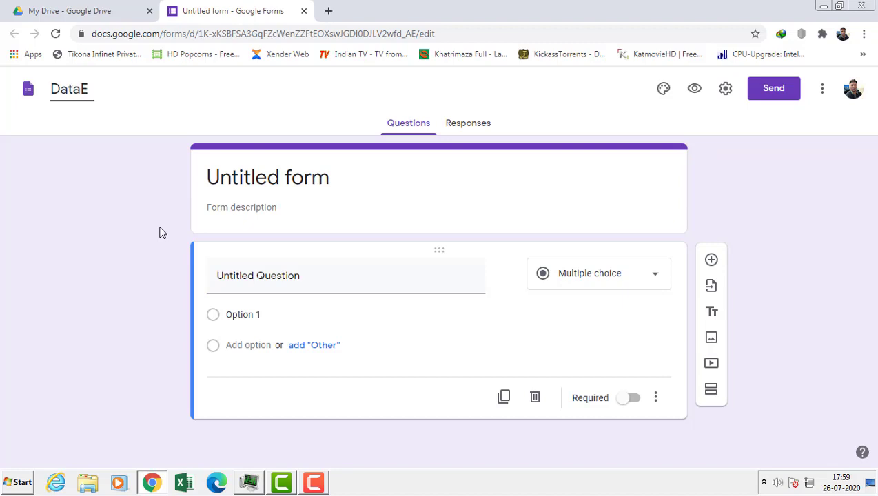
text(ntry)
key(BackSpace)
key(BackSpace)
key(BackSpace)
key(BackSpace)
key(BackSpace)
key(BackSpace)
key(BackSpace)
key(BackSpace)
text(U)
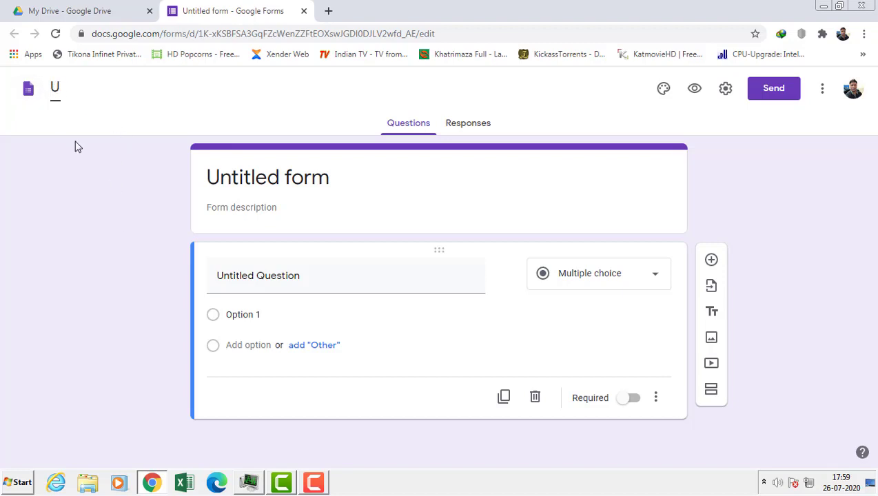
key(BackSpace)
text(StudentDetail)
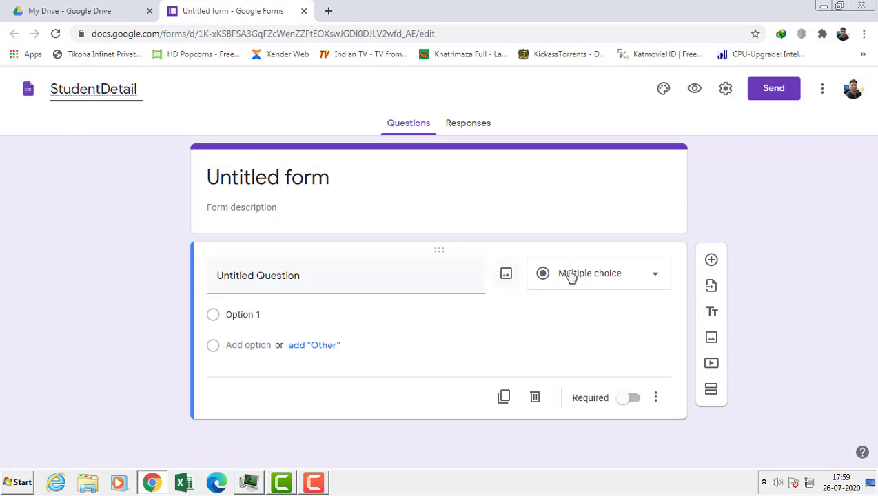
- Turn the first question into a required short-answer 'Student Name' and add another question below
click(364, 277)
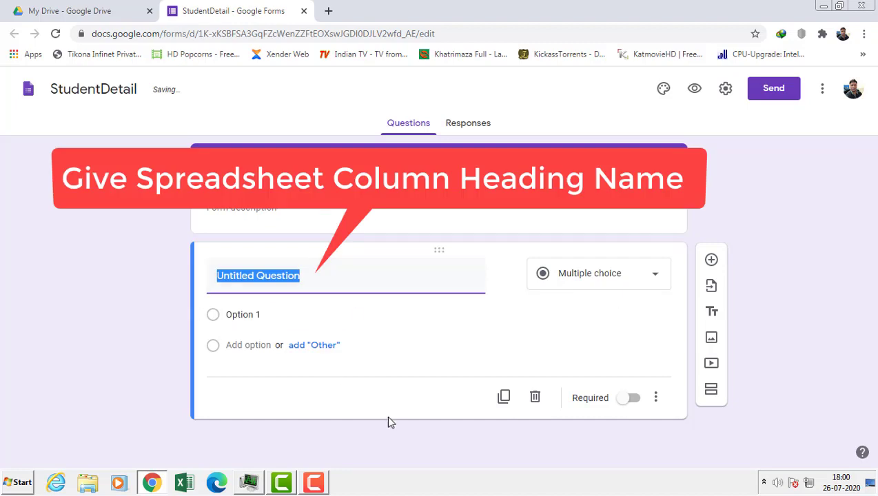
text(Stu)
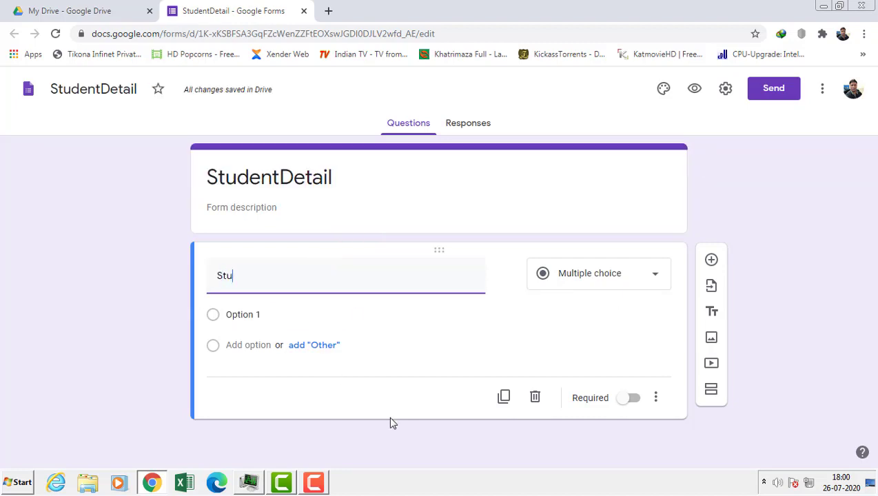
text(dent Name)
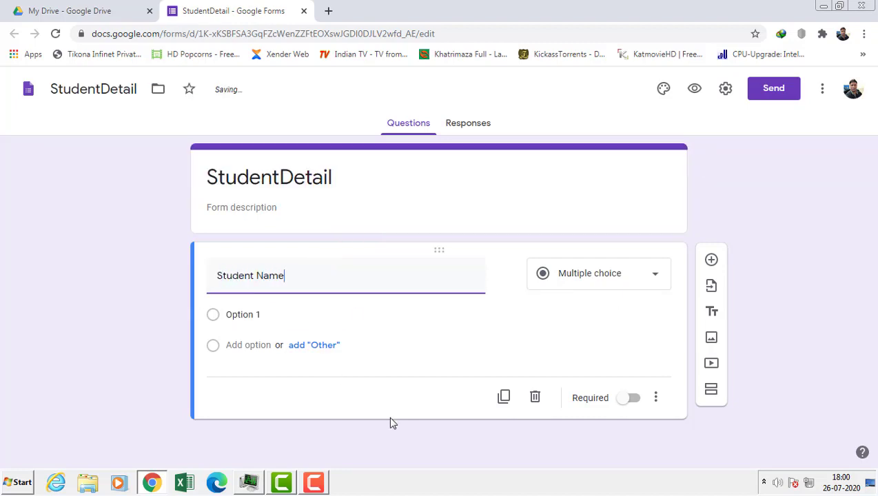
click(640, 274)
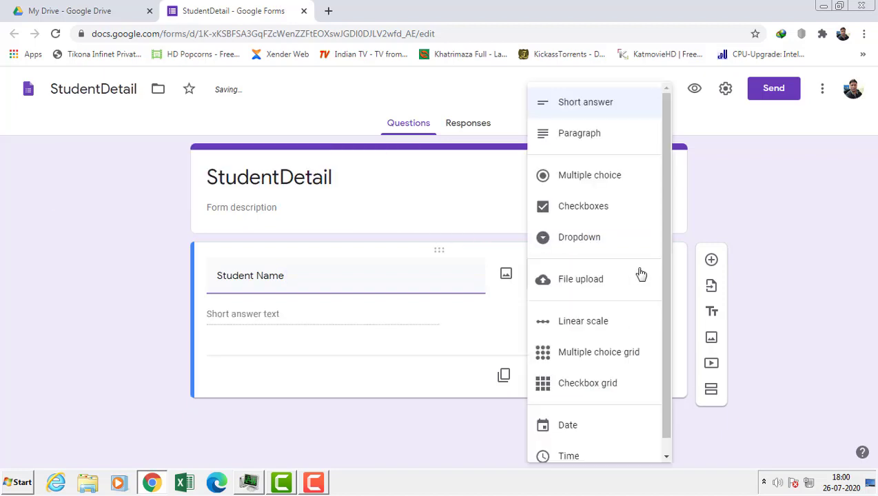
click(583, 110)
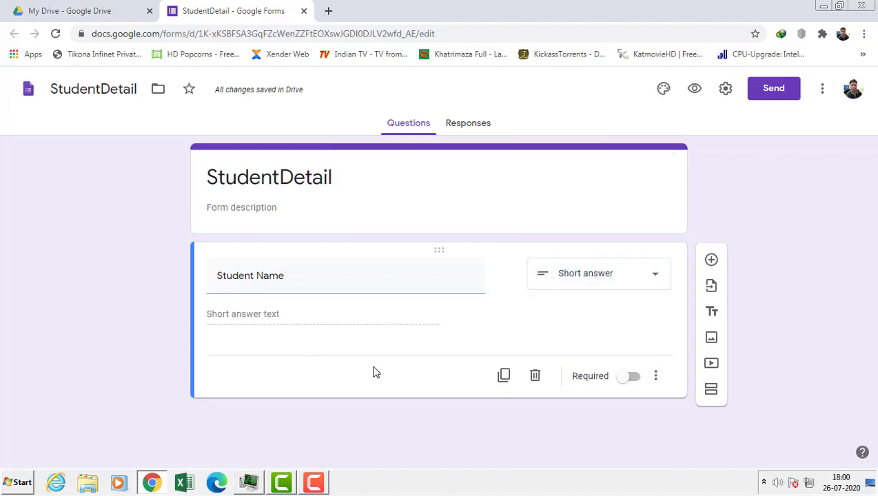
click(627, 377)
click(711, 260)
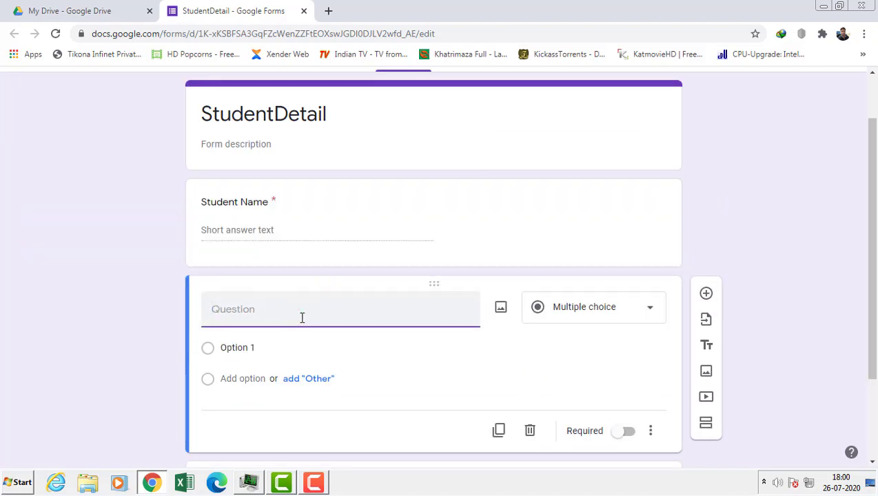
- Make the second question a required Date question 'Date of Birth', then start a 'City' question
text(Date of Birth)
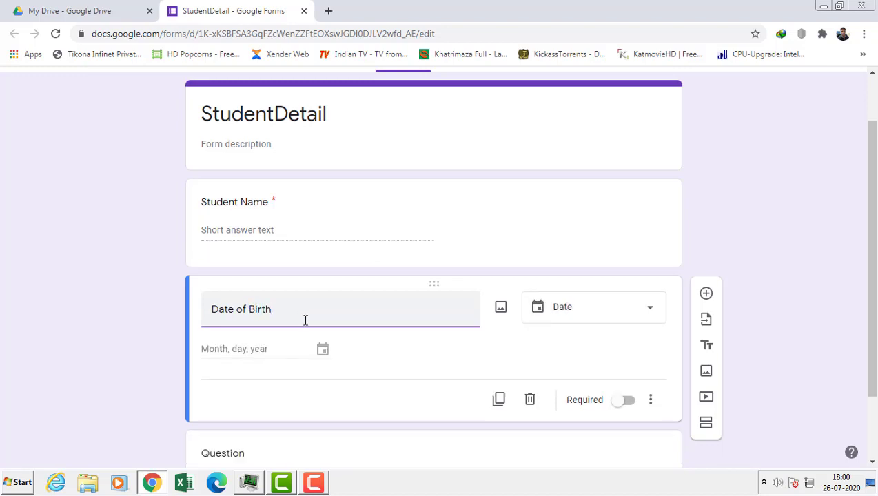
click(641, 315)
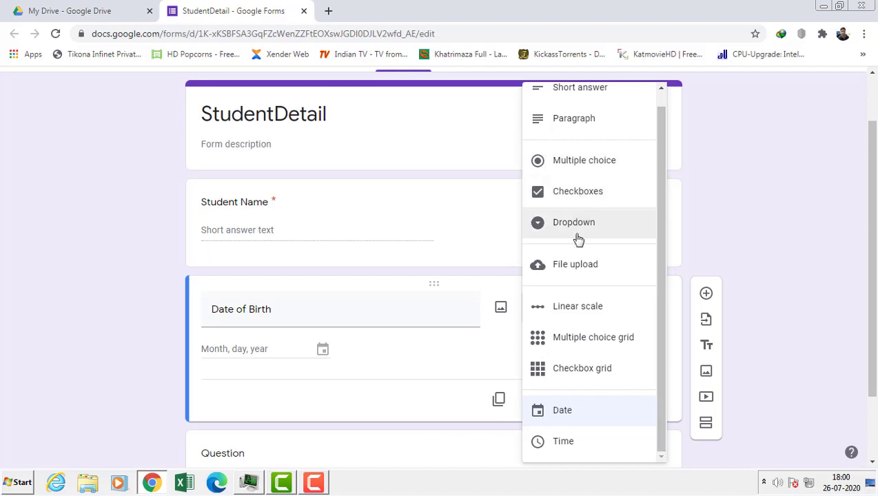
click(488, 357)
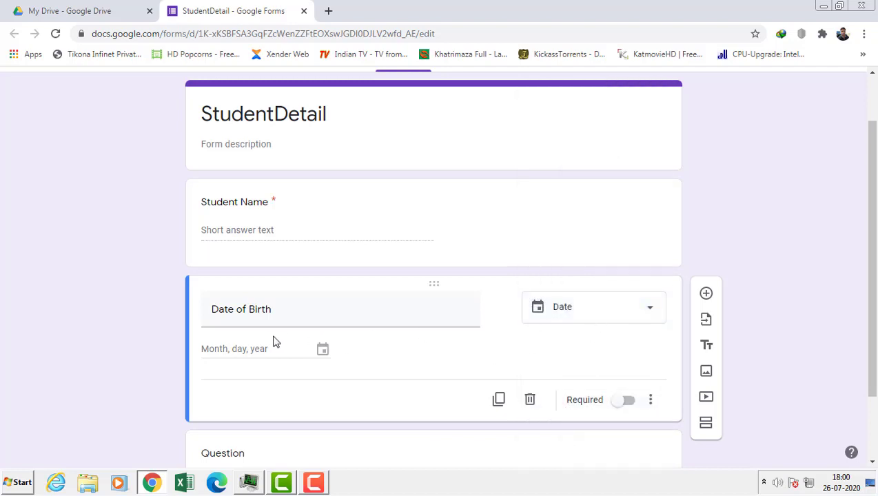
click(624, 407)
click(706, 296)
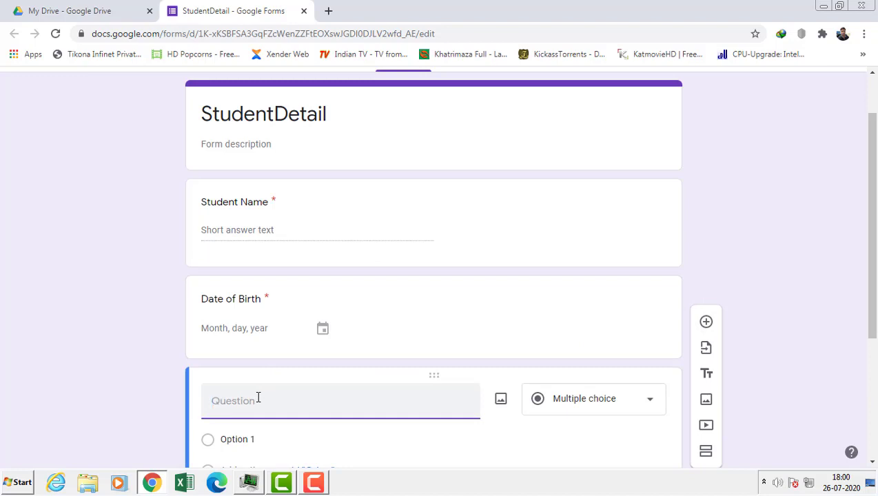
text(City)
- Set the City question's type to Short answer
click(597, 401)
click(574, 112)
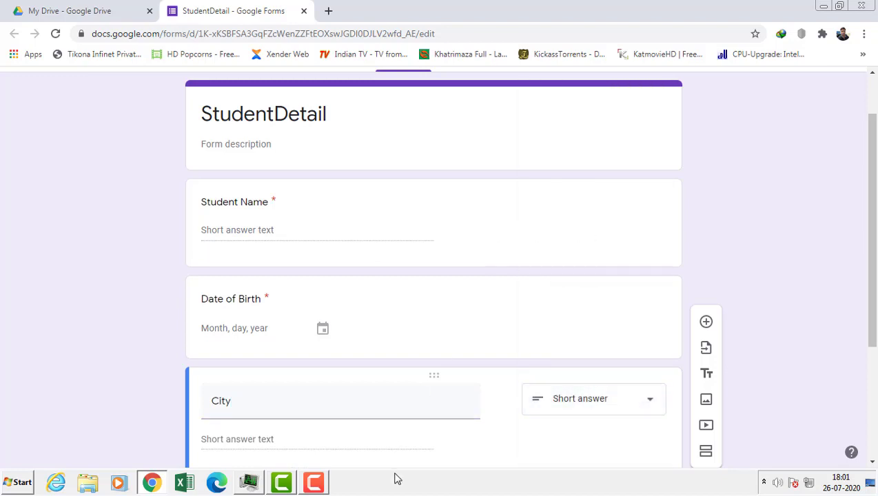
scroll(483, 437, down, 3)
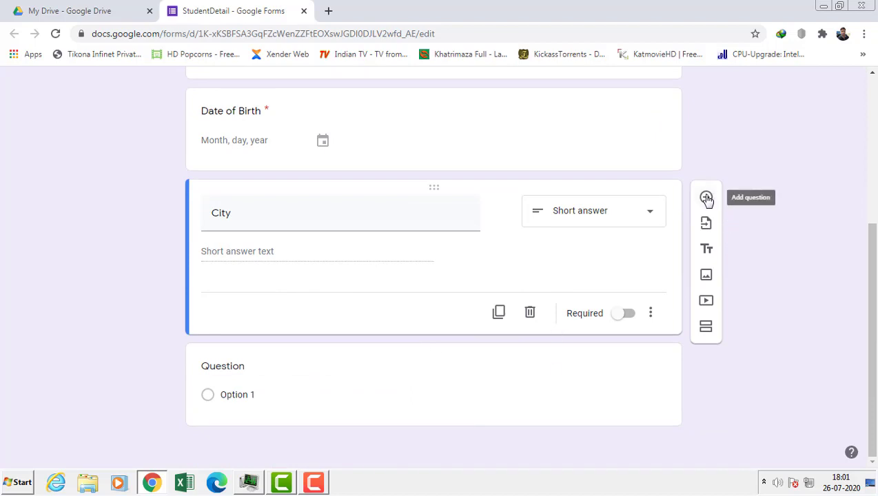
- Add a 'Contact' question with length validation capped at 10 characters maximum
click(707, 198)
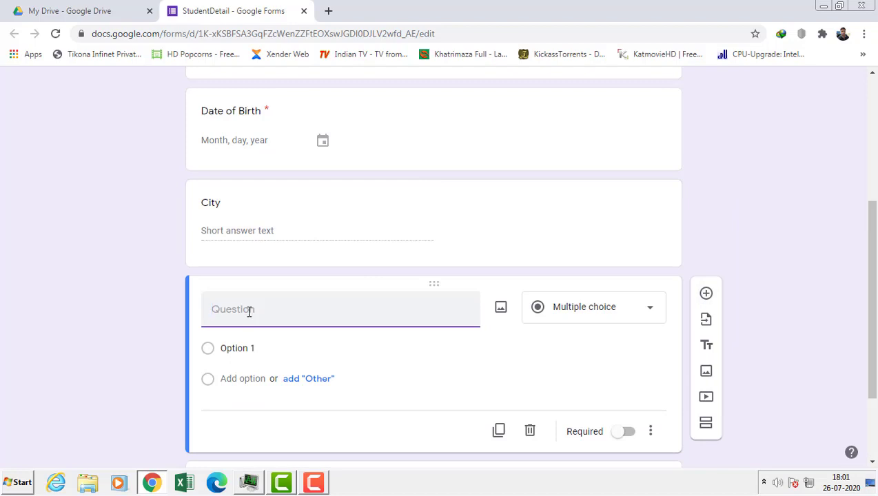
text(Contact)
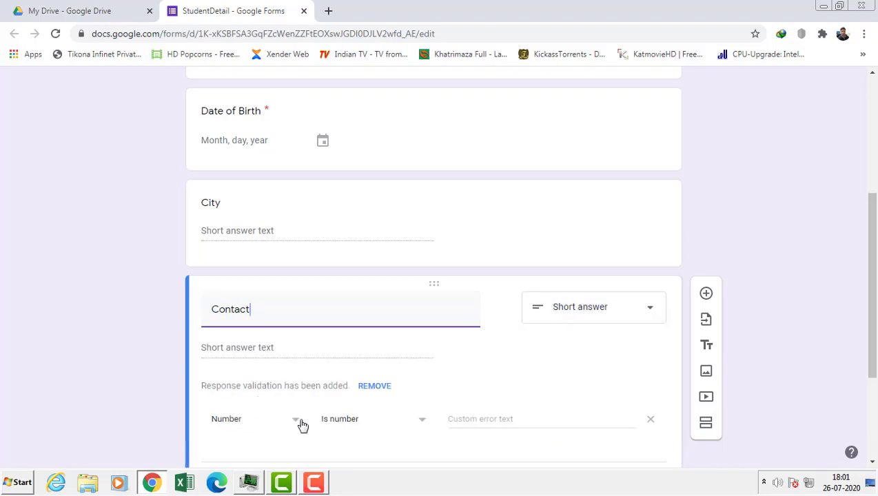
click(272, 422)
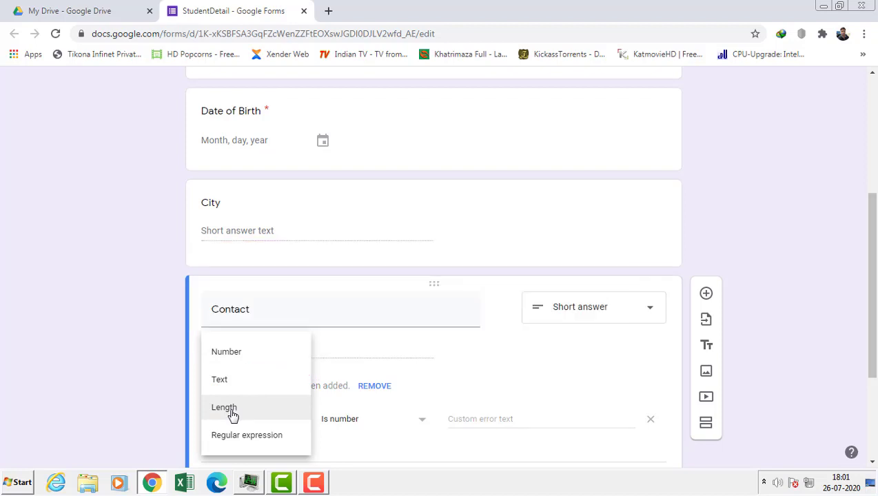
click(233, 414)
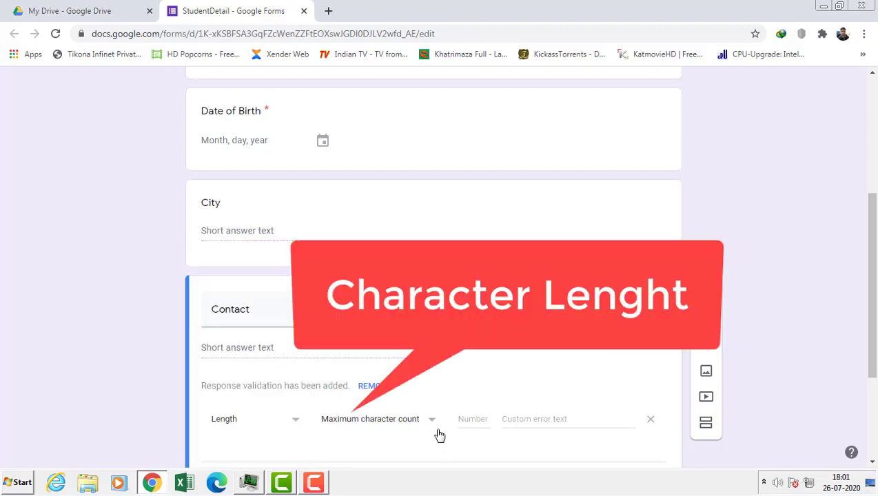
click(462, 423)
text(10)
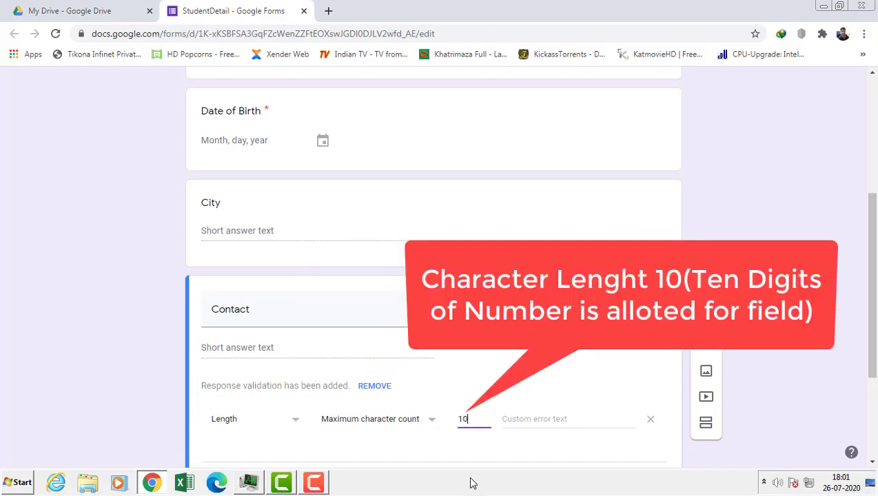
click(554, 398)
- Scroll through the form editor to review the StudentDetail questions
scroll(476, 421, down, 2)
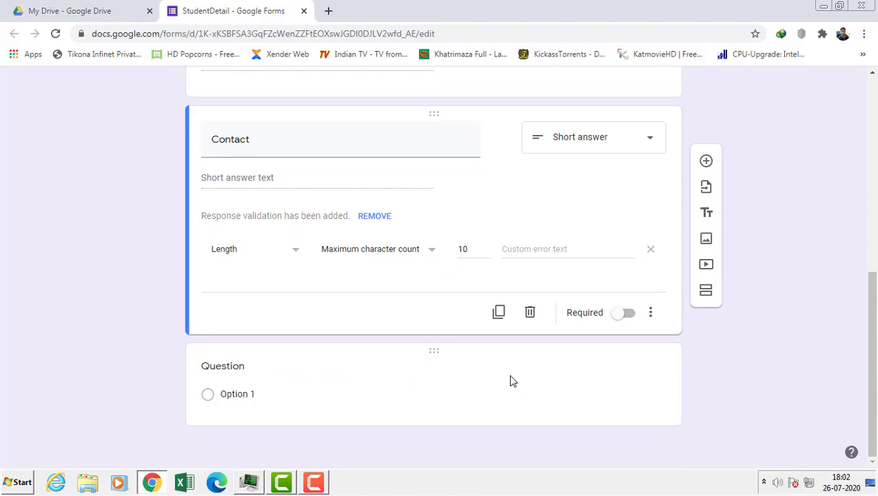
scroll(461, 311, up, 5)
scroll(461, 311, up, 1)
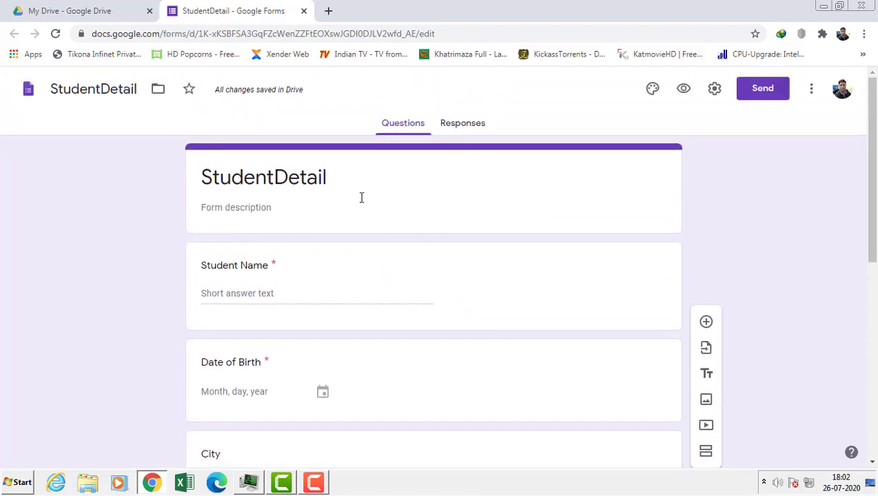
scroll(369, 389, down, 4)
scroll(369, 389, up, 5)
- Preview the StudentDetail form as respondents see it, then close the preview tab
click(685, 91)
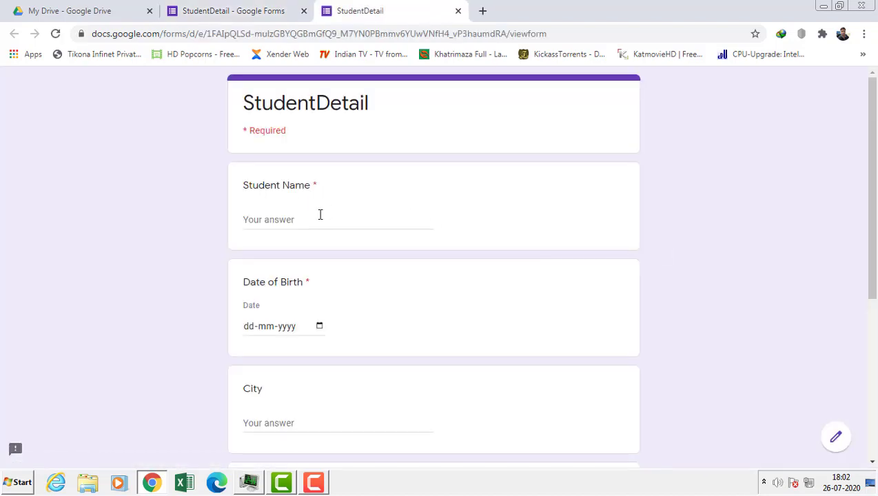
scroll(345, 254, down, 2)
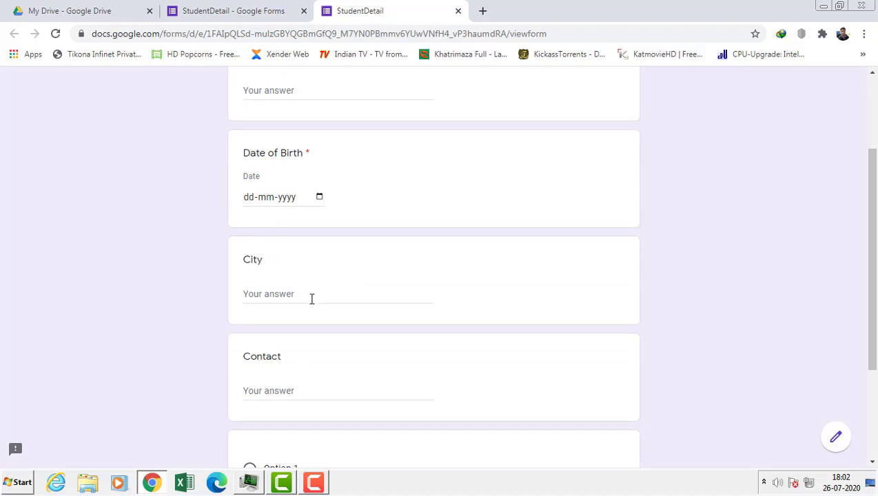
scroll(322, 383, down, 2)
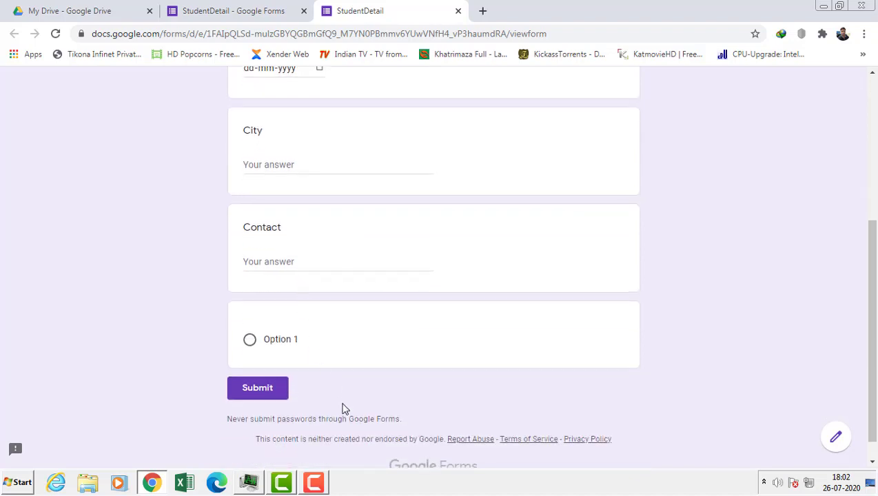
scroll(345, 409, up, 4)
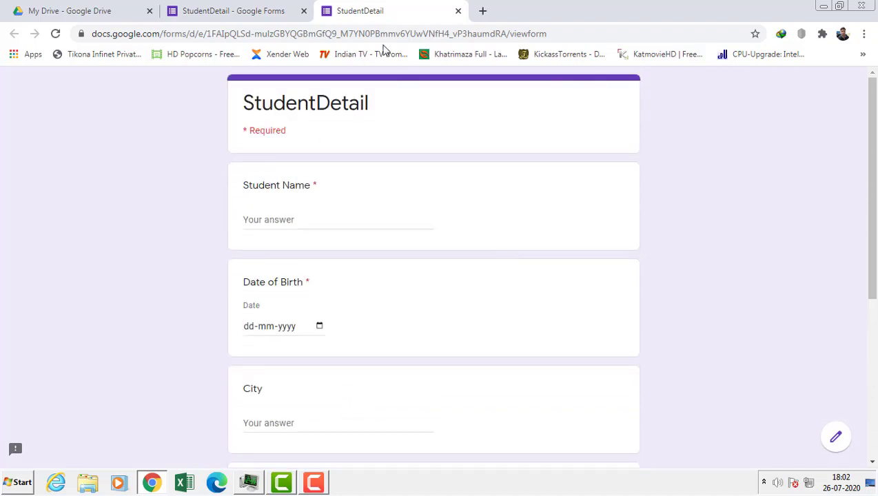
click(458, 11)
scroll(494, 267, down, 5)
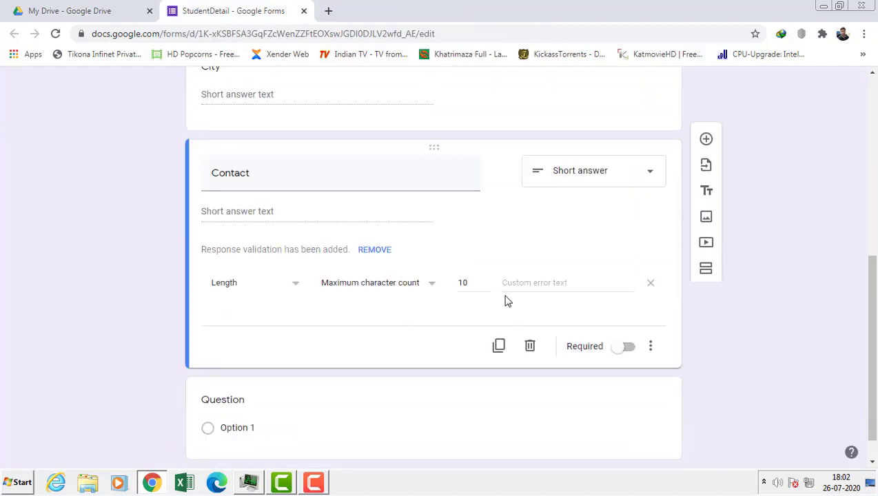
- Delete the blank multiple-choice question card below Contact
click(436, 352)
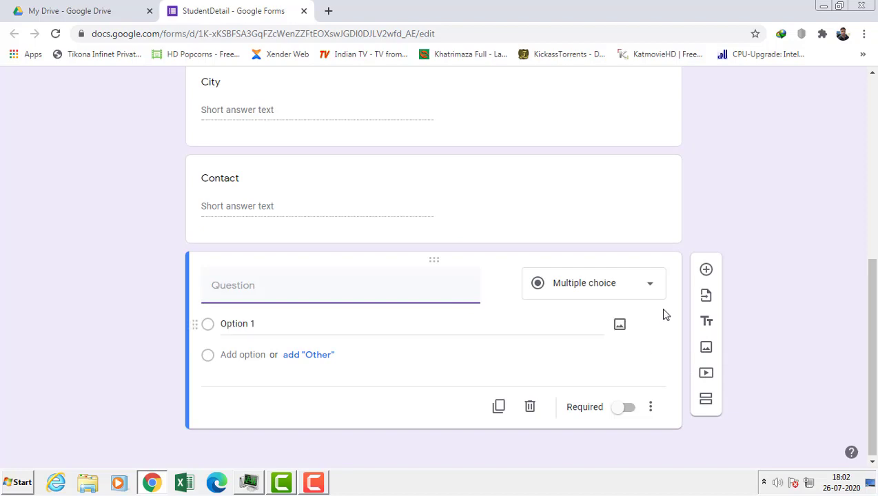
click(652, 408)
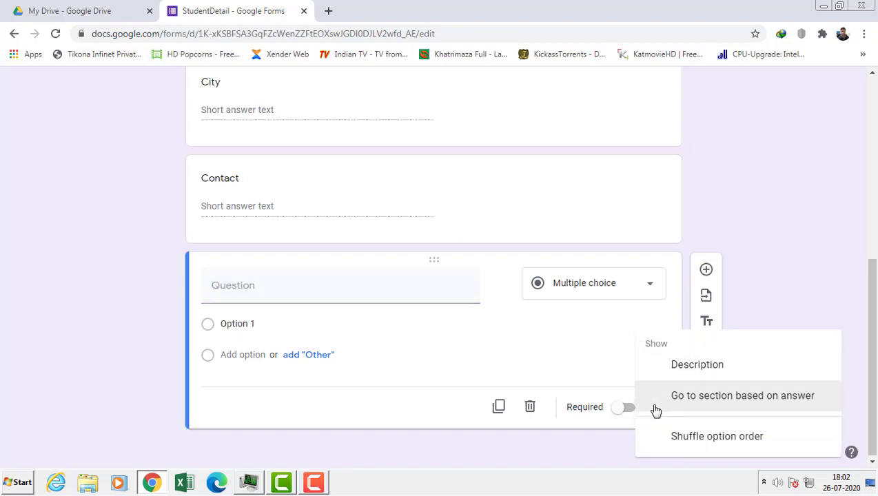
click(529, 410)
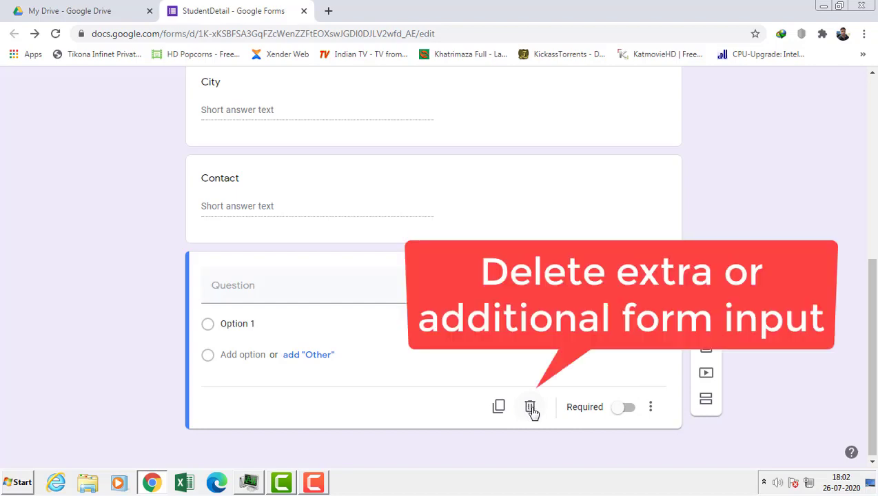
click(530, 408)
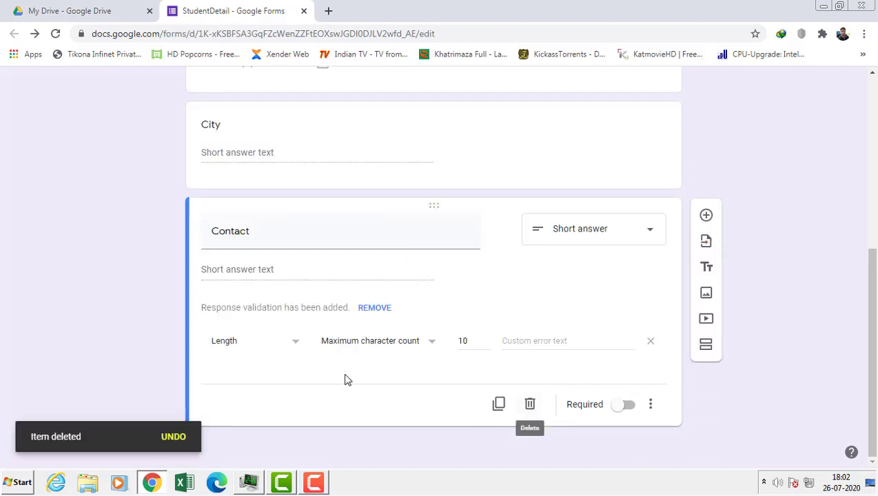
scroll(345, 378, up, 3)
scroll(347, 380, up, 3)
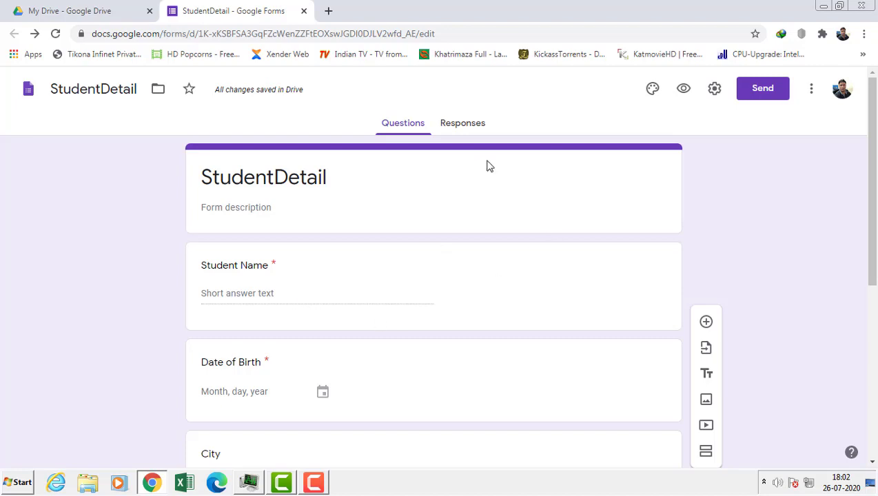
- Switch to the form's Responses tab, which shows 0 responses
scroll(739, 239, down, 1)
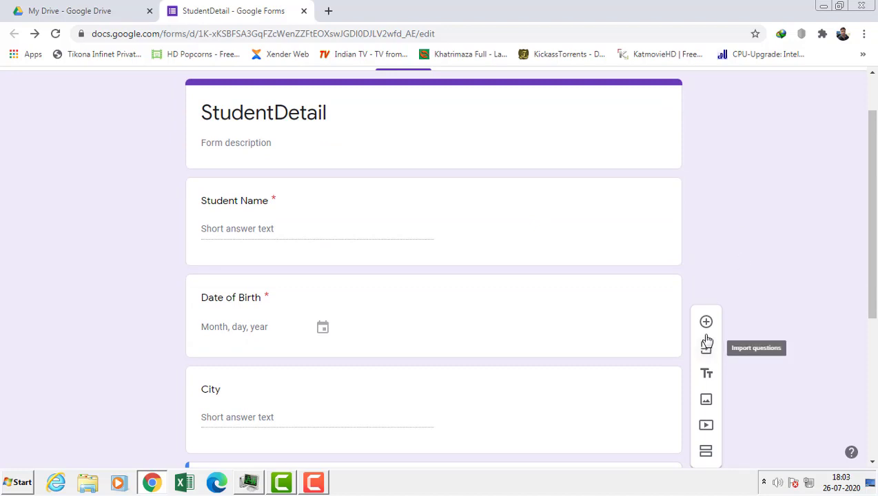
scroll(706, 341, up, 1)
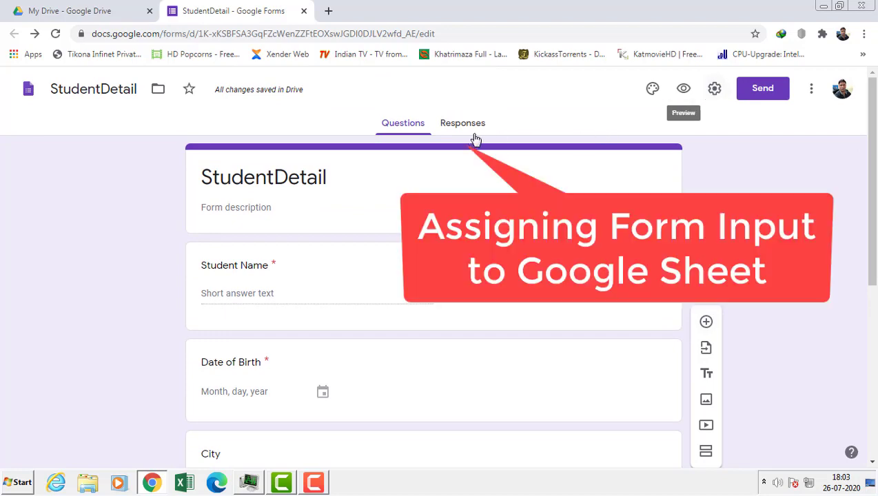
click(472, 126)
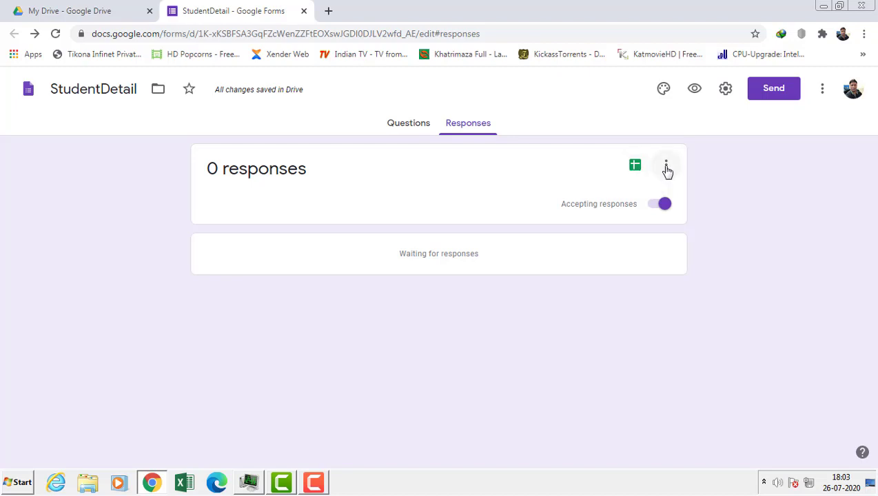
- Link responses to a newly created 'StudentDetail (Responses)' Google Sheets spreadsheet
click(666, 168)
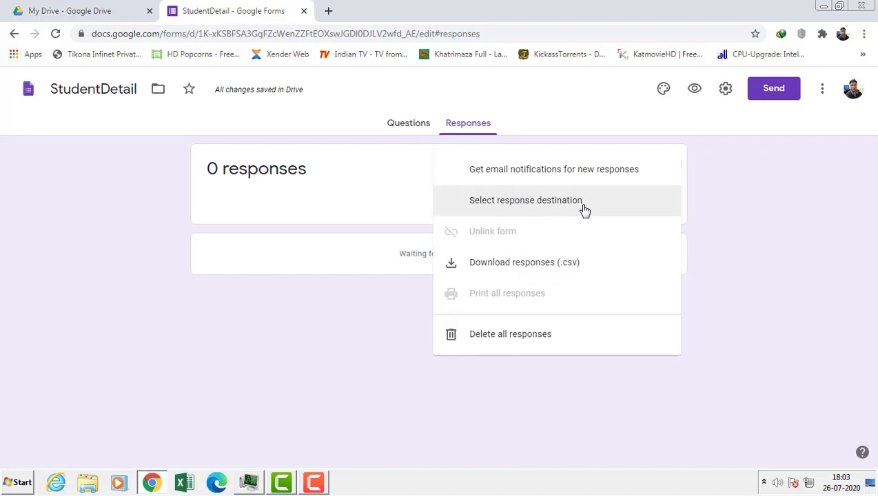
click(751, 198)
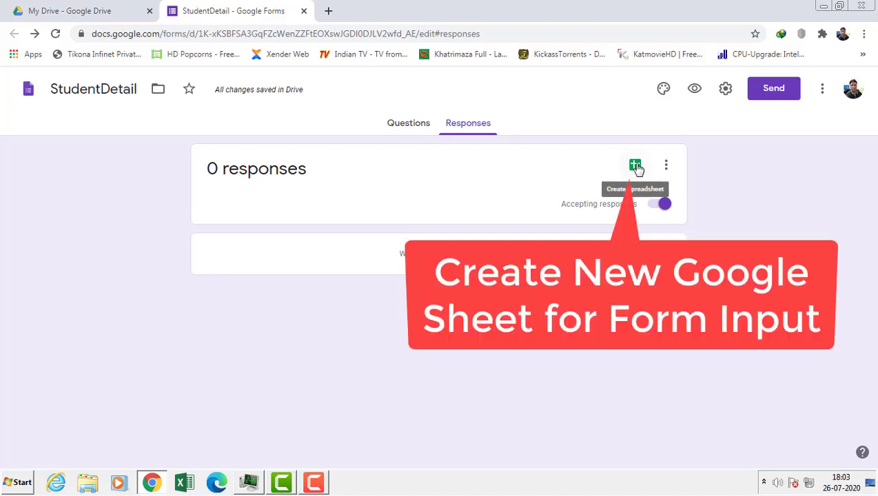
click(634, 166)
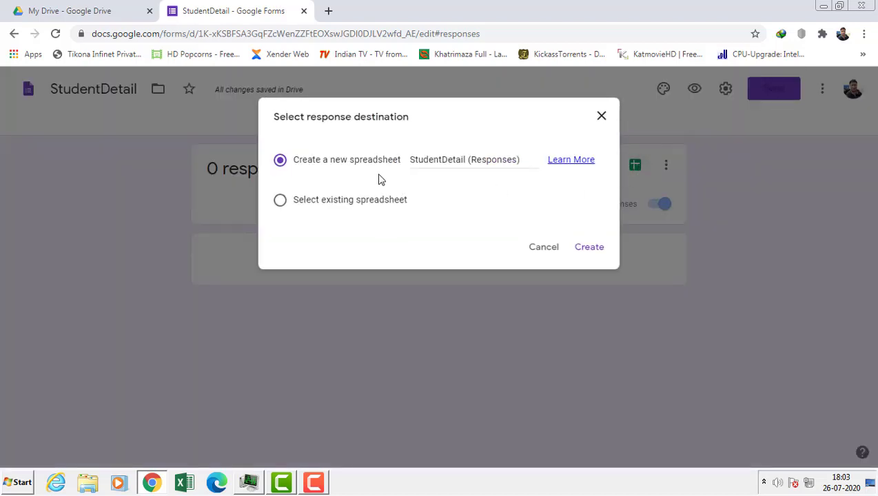
click(595, 251)
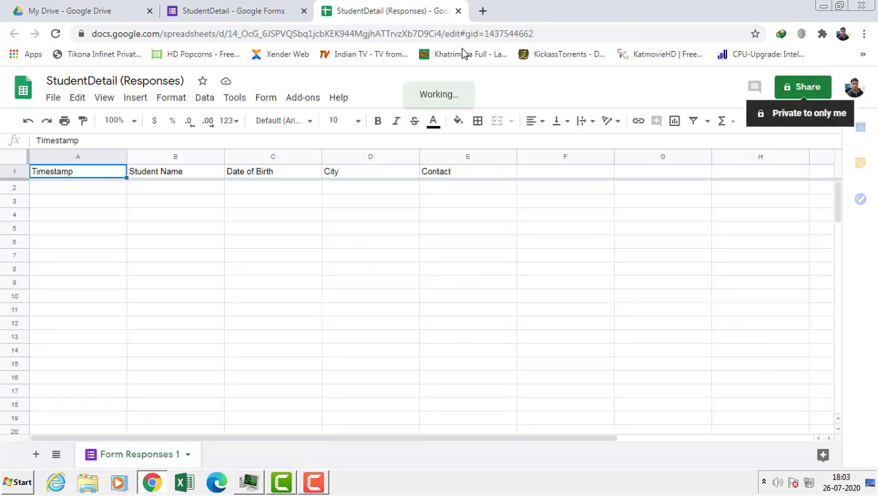
- Close the StudentDetail (Responses) sheet after checking its Timestamp, Student Name, Date of Birth, City, Contact headers
click(458, 11)
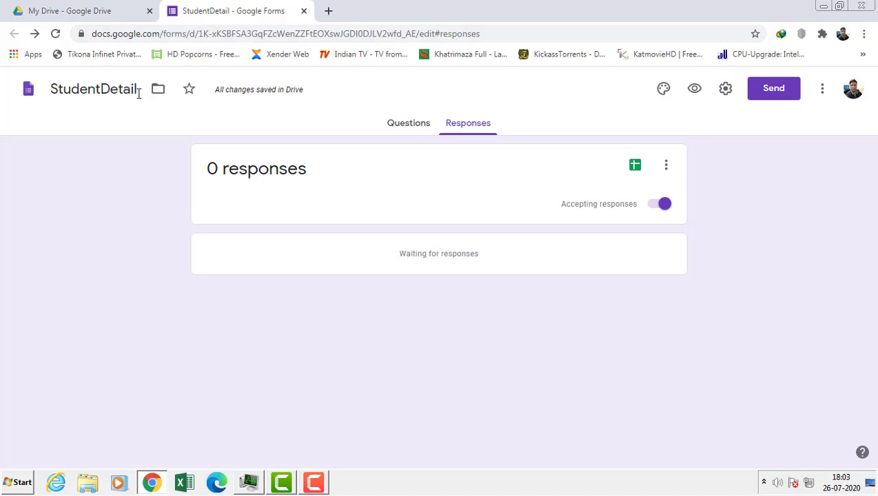
- Copy the StudentDetail form's share link from My Drive, then launch Microsoft Edge
click(304, 11)
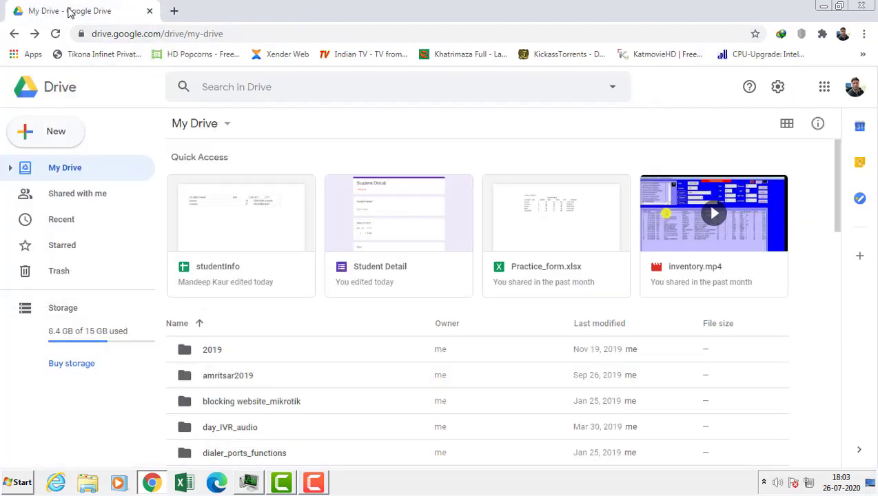
scroll(300, 288, down, 5)
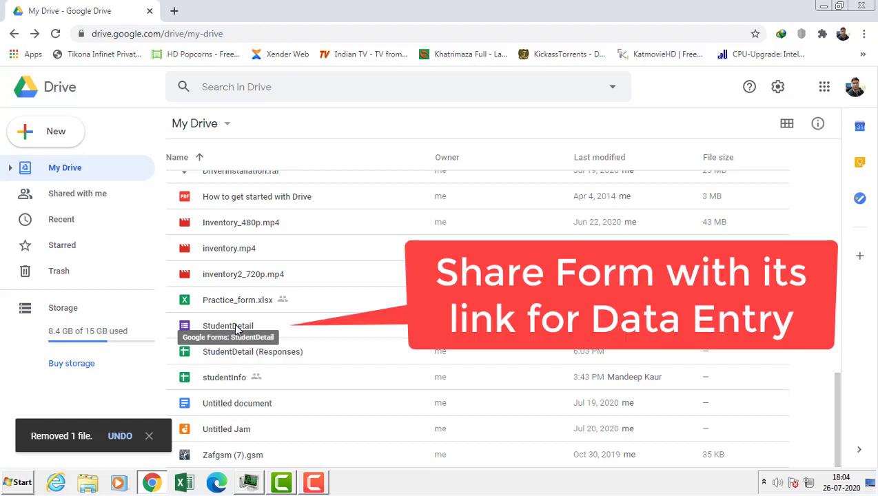
right_click(234, 323)
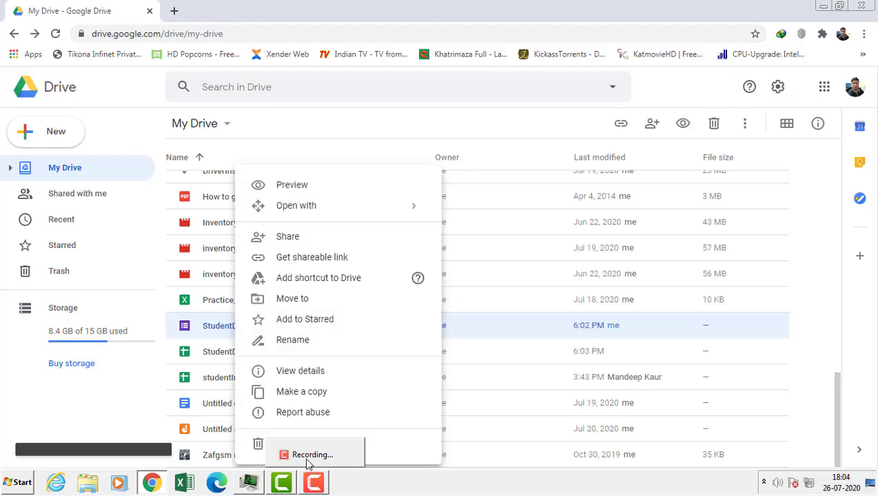
click(280, 239)
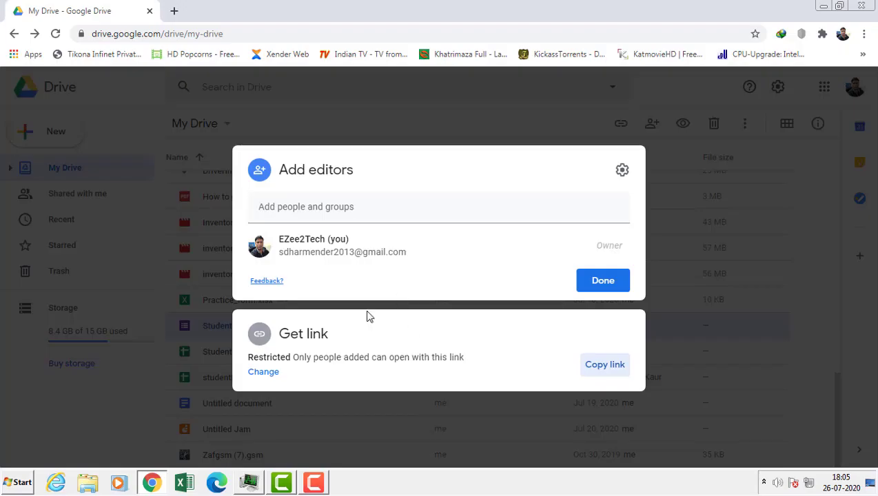
click(214, 490)
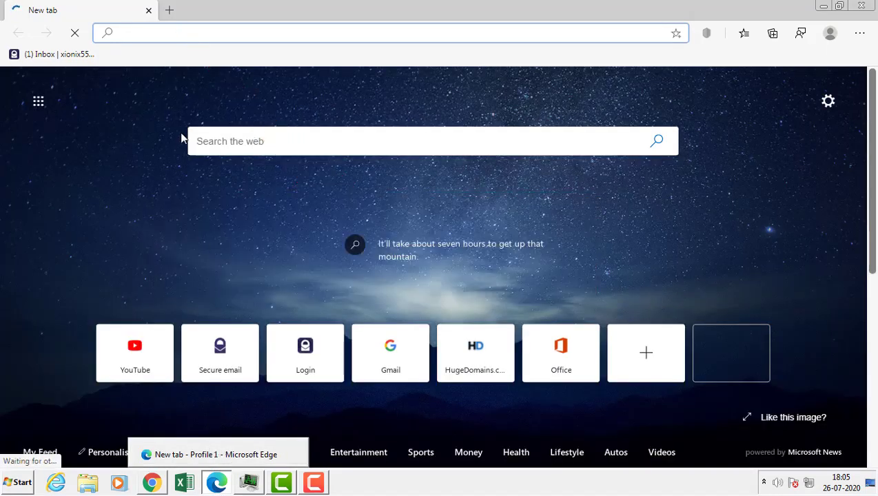
- Open the copied form link in Edge and enter student name 'January'
right_click(157, 31)
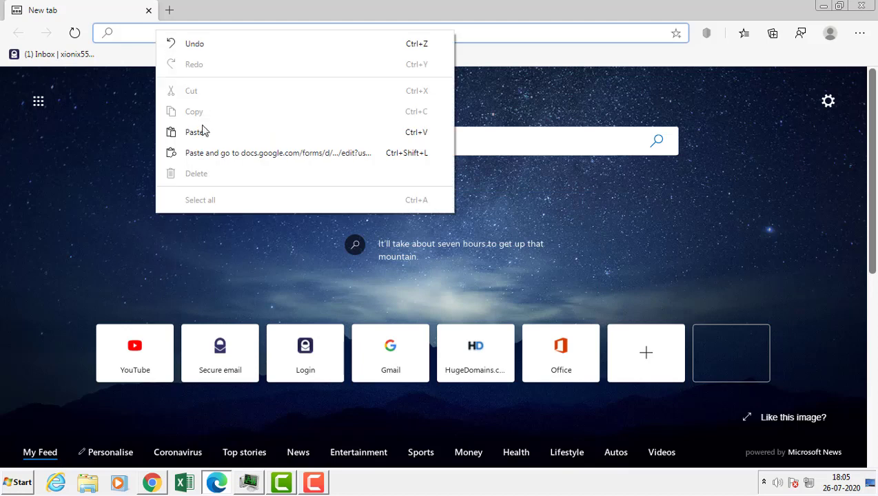
click(202, 153)
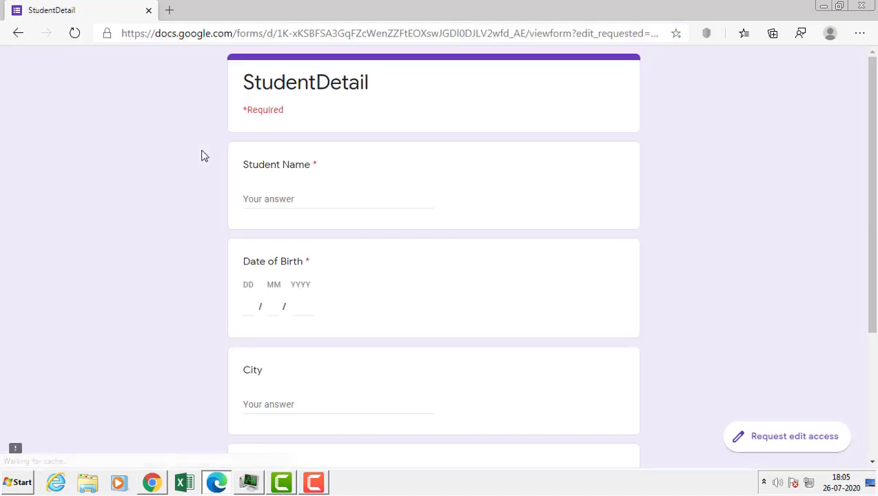
click(326, 195)
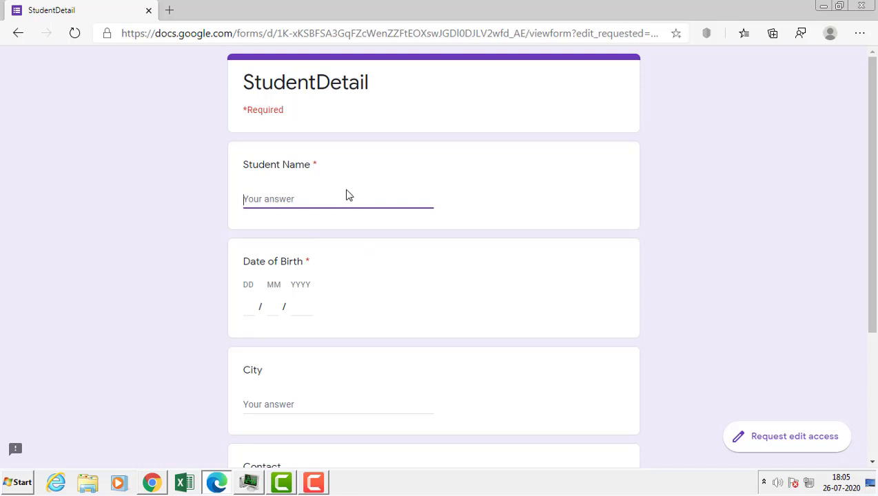
text(January)
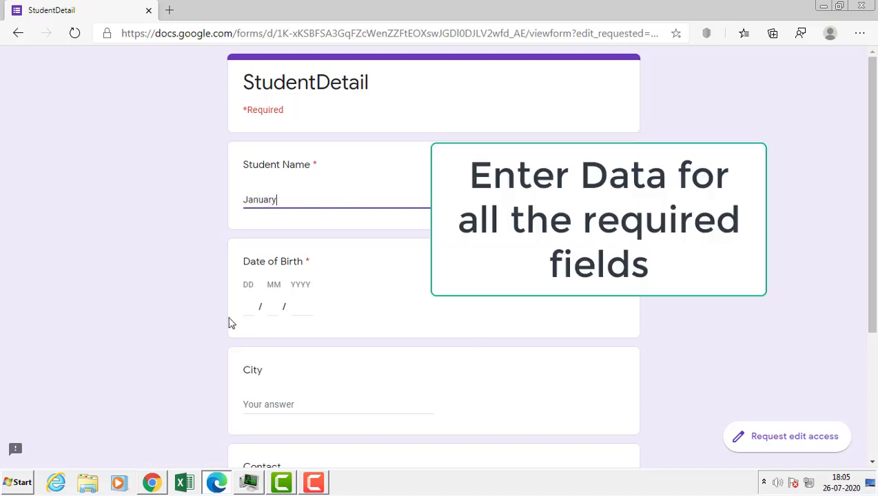
click(348, 295)
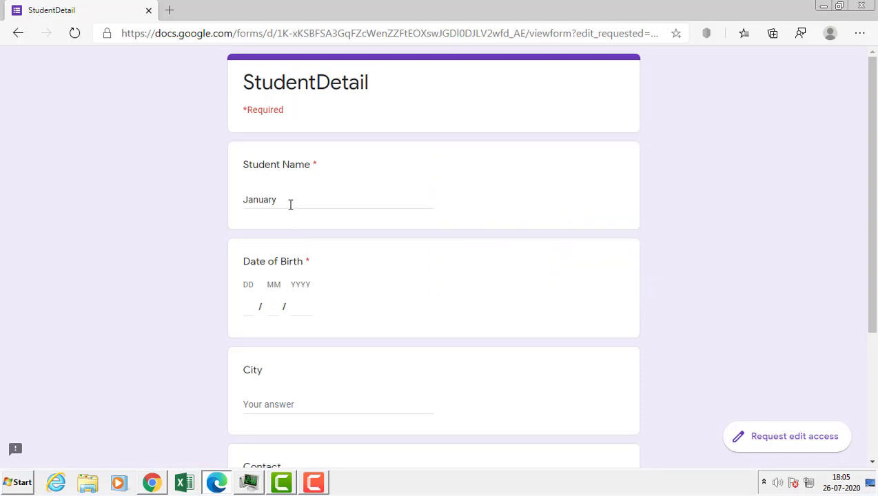
key(Tab)
text(1006)
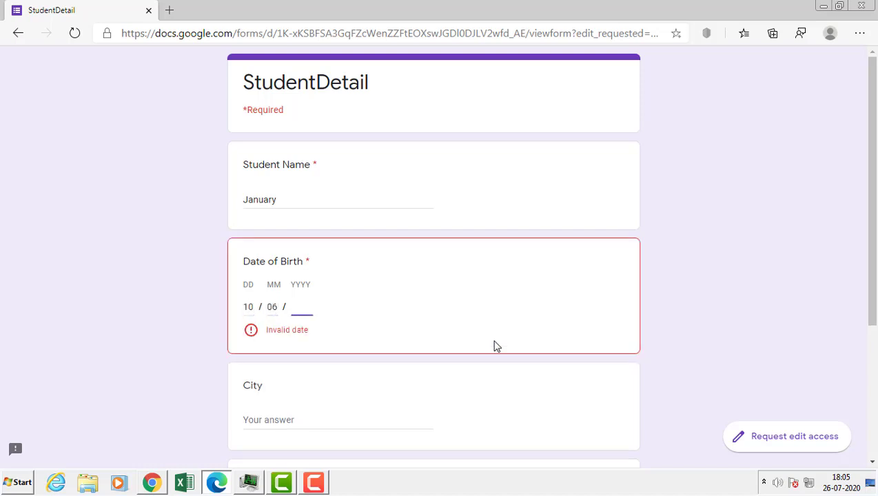
text(1989)
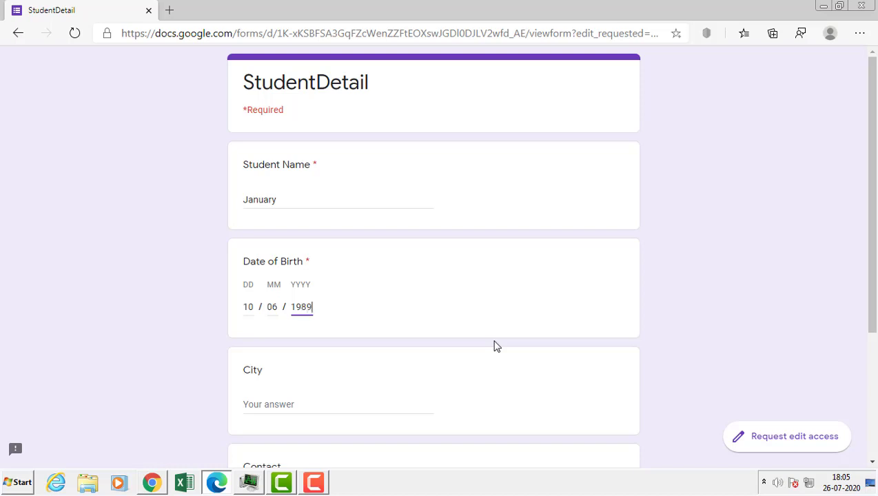
key(Tab)
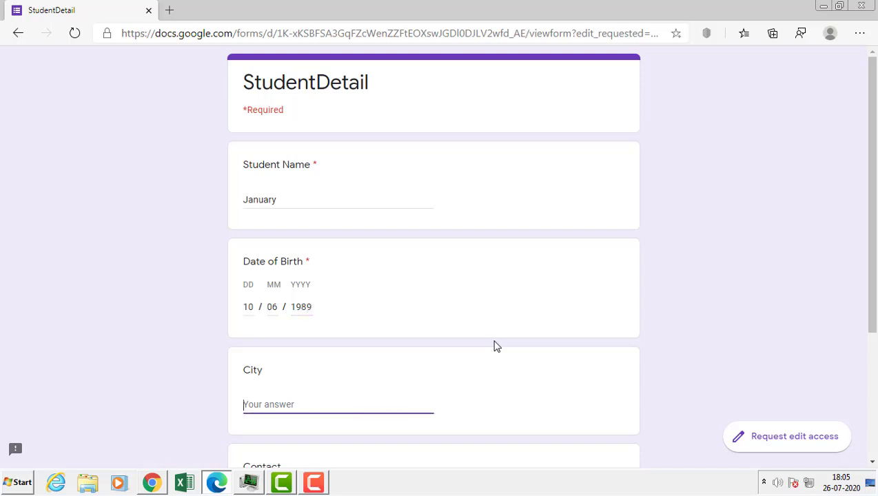
text(kolkata)
scroll(358, 388, down, 3)
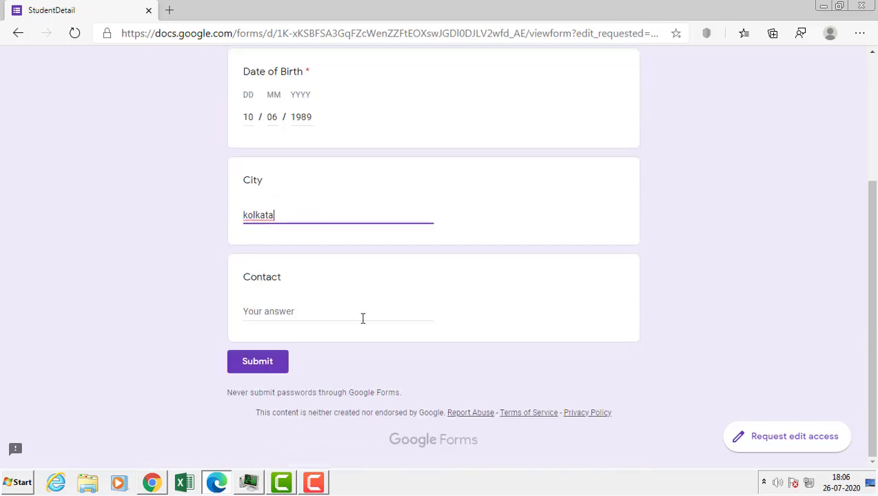
key(Tab)
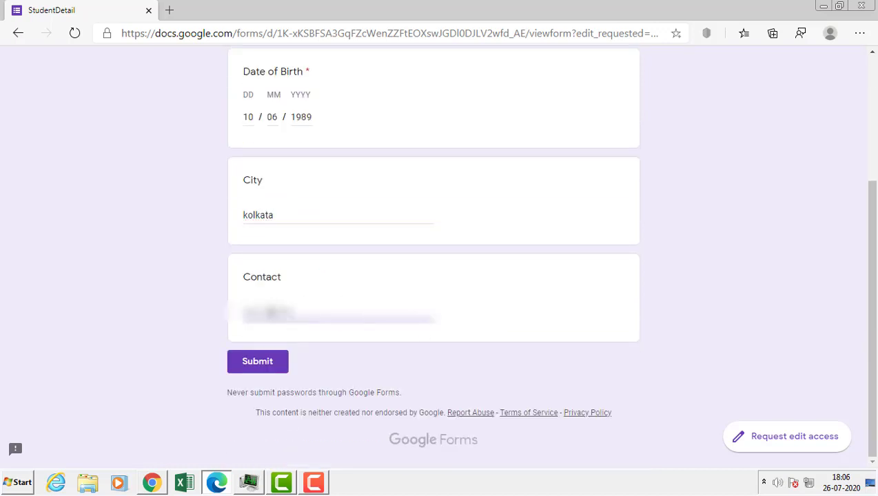
text(9876543210)
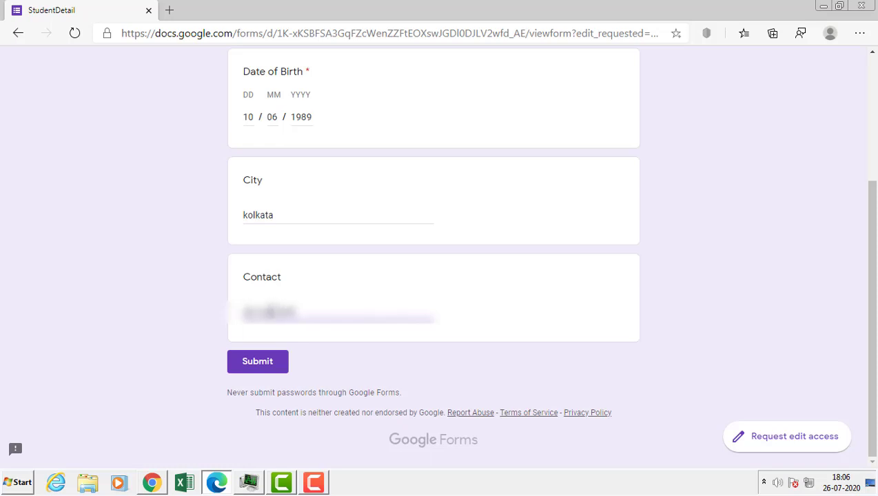
click(267, 368)
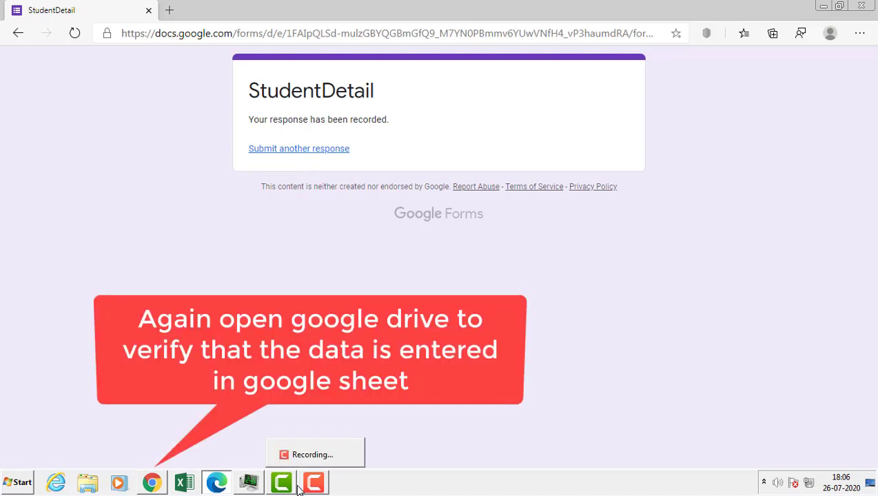
- In Chrome's Drive, dismiss the Share dialog and open the StudentDetail (Responses) spreadsheet
mouse_move(153, 491)
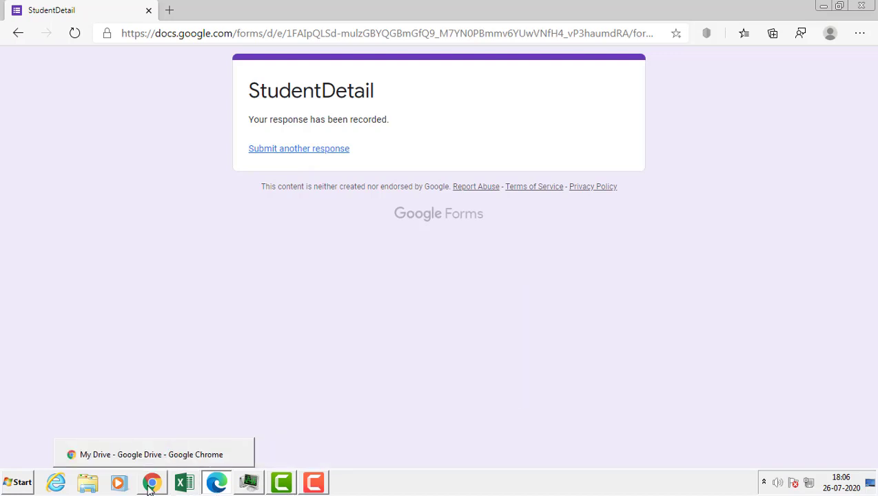
click(152, 486)
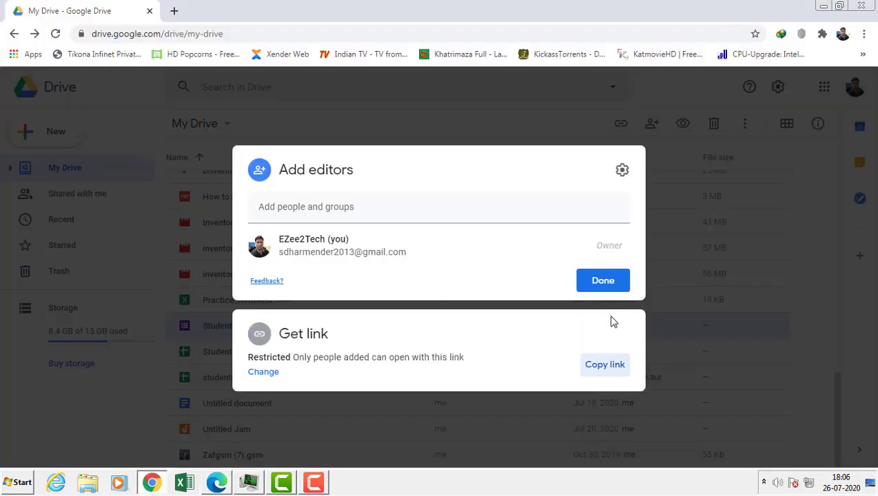
click(728, 232)
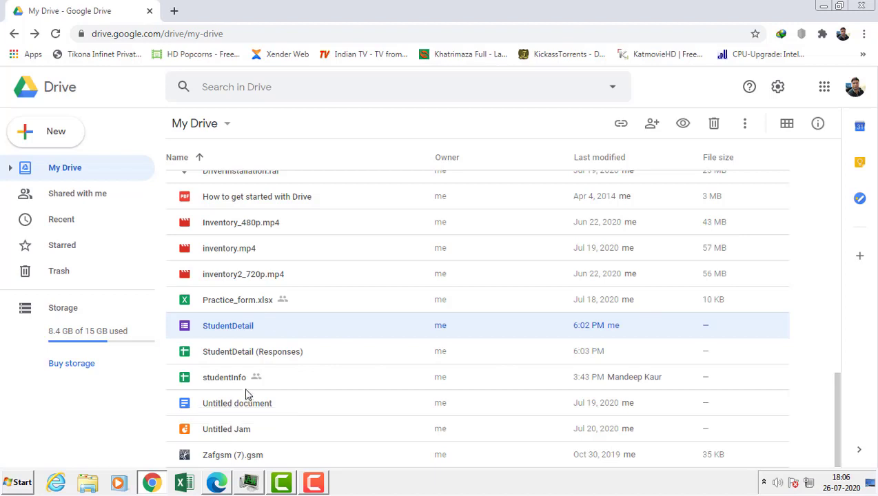
click(240, 355)
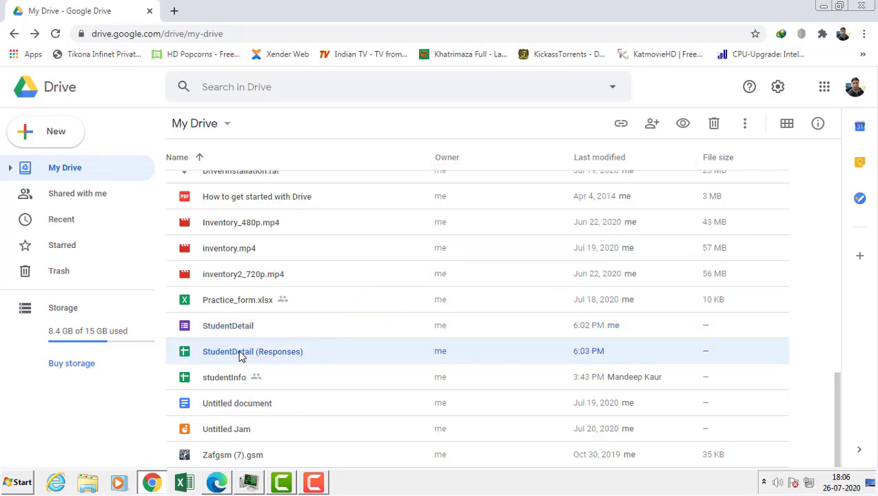
double_click(240, 357)
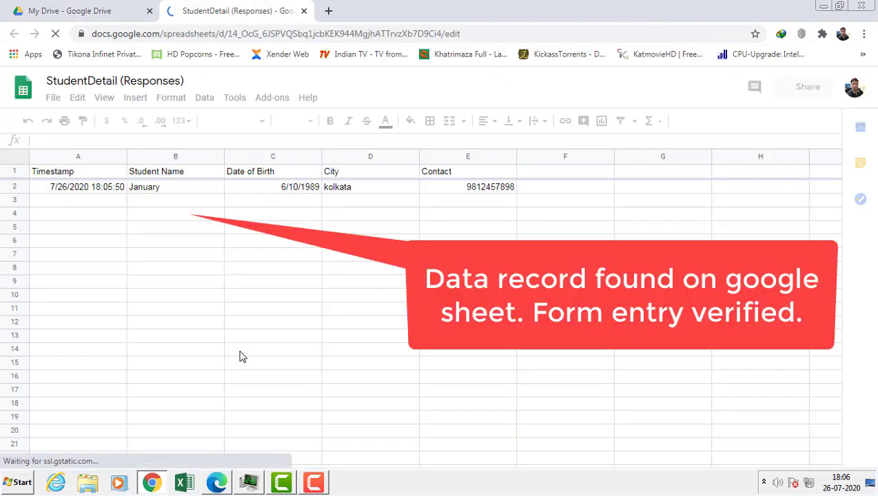
click(160, 190)
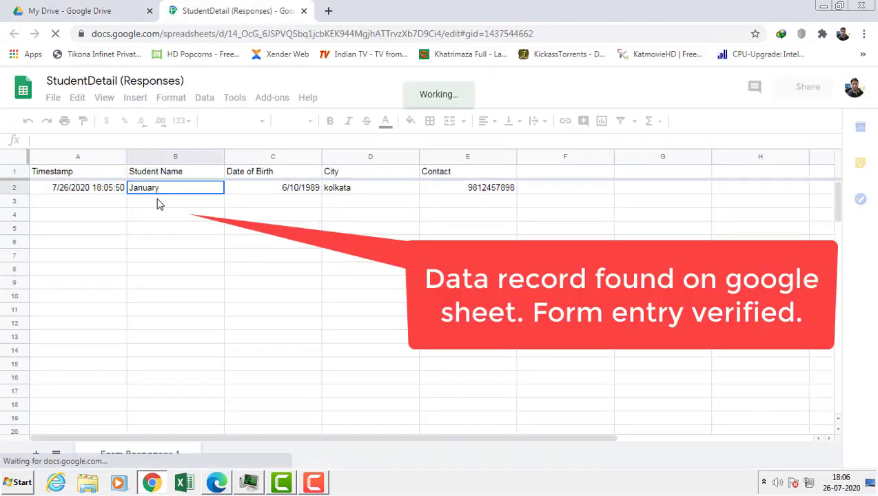
click(286, 200)
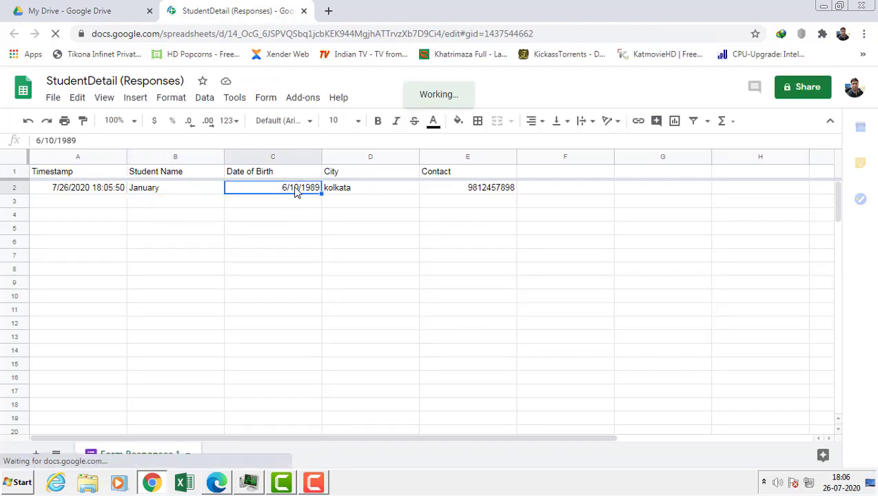
click(368, 194)
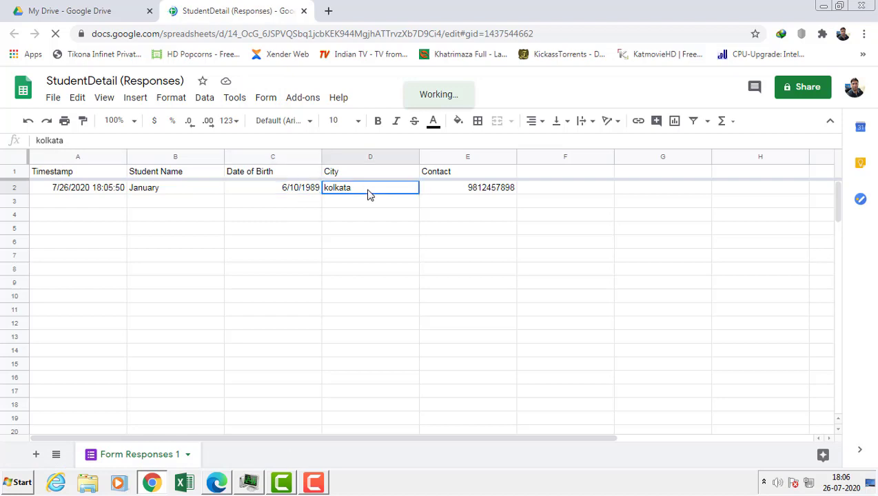
click(488, 193)
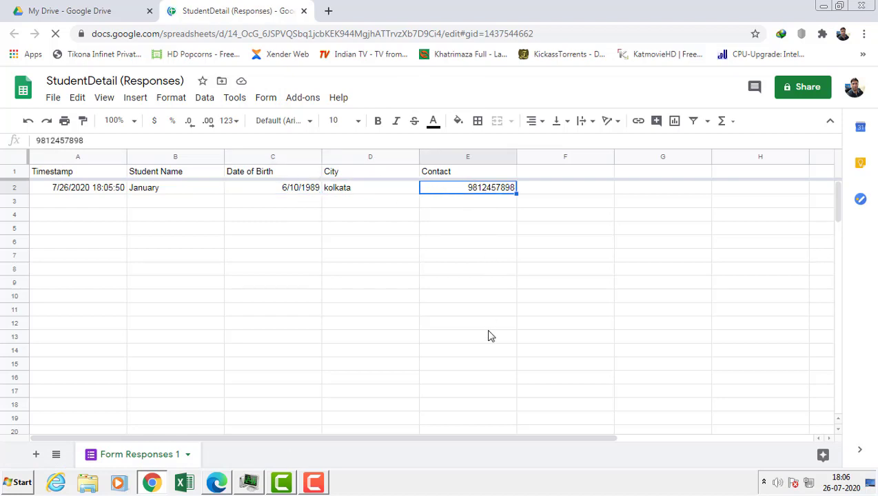
click(212, 485)
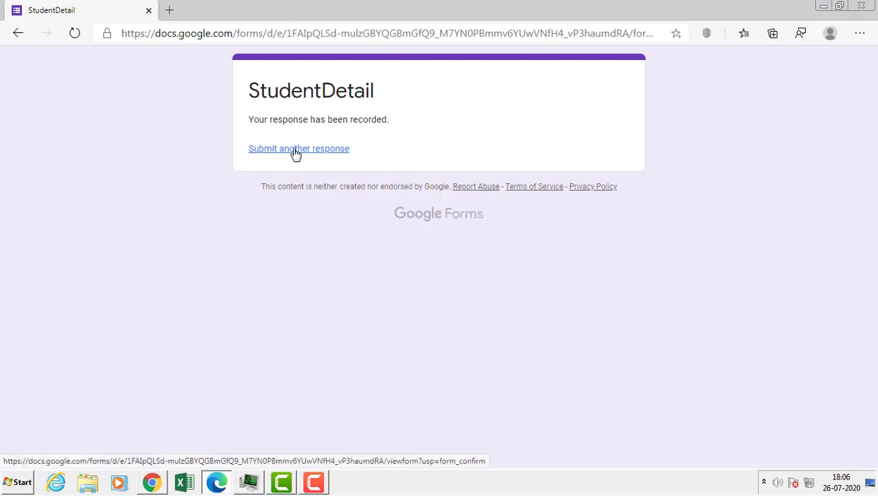
- Start another response with student name 'December' and birth date 11/12/1991
click(295, 152)
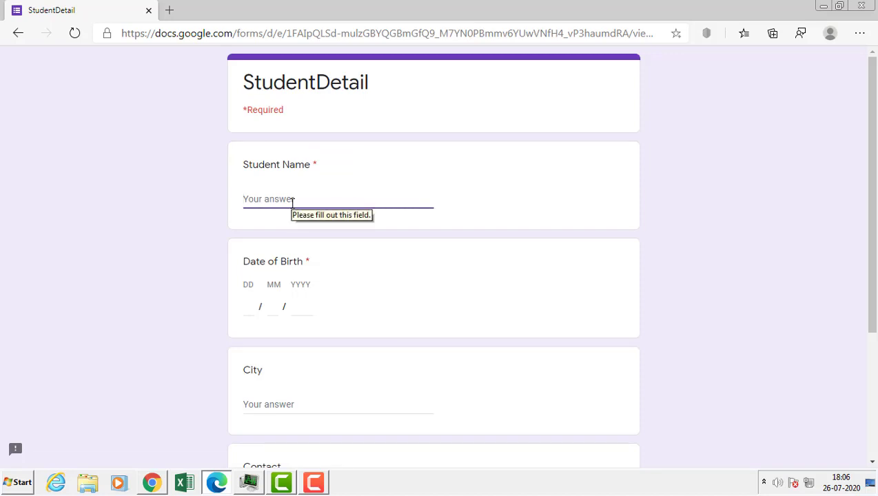
text(Dec)
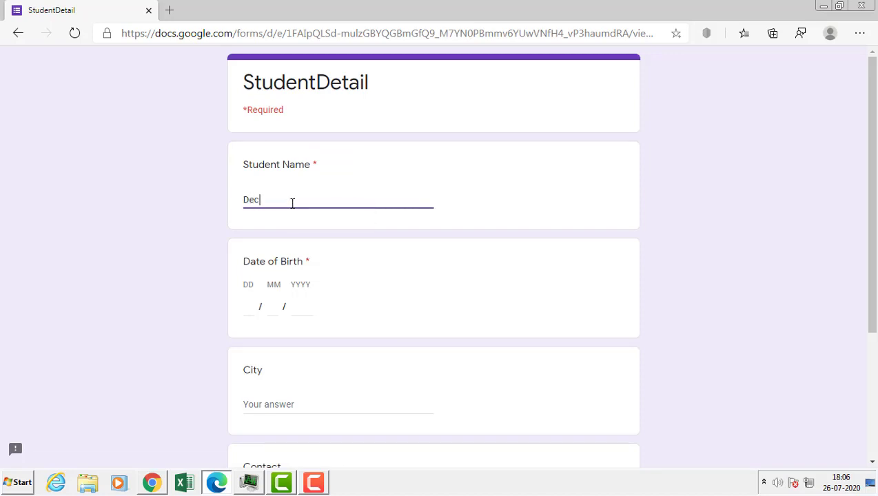
text(ember)
key(Tab)
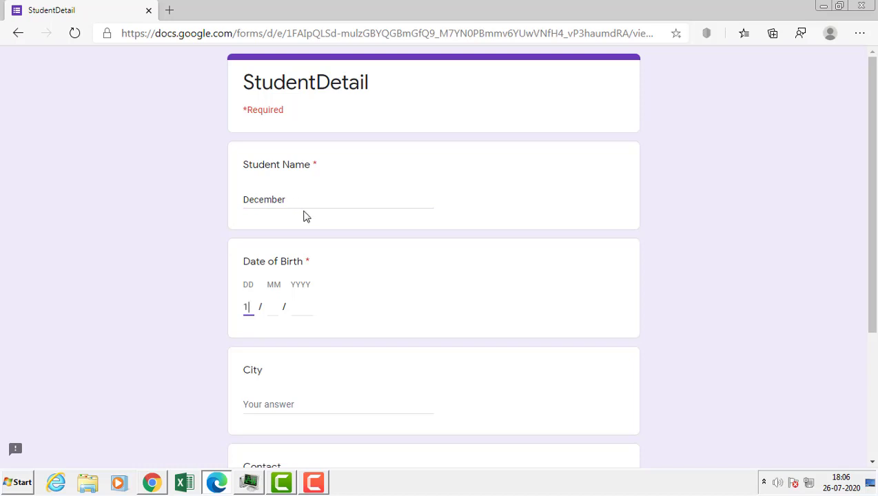
text(11)
key(Tab)
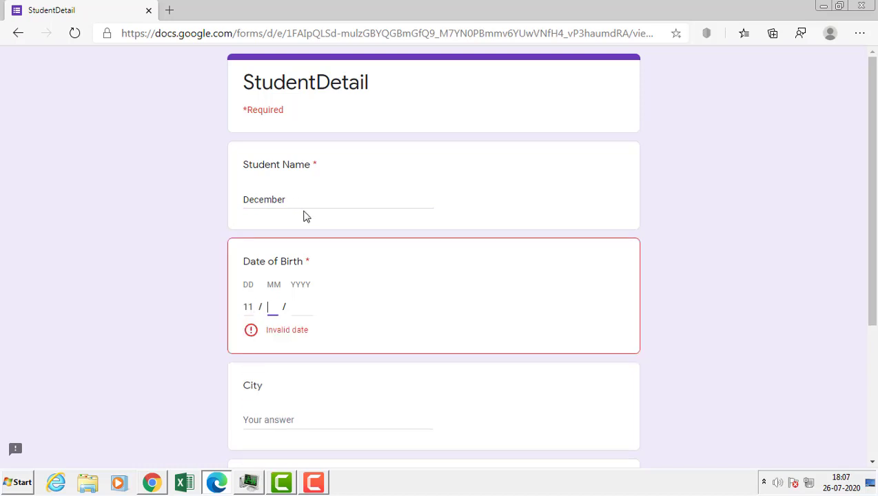
text(1991)
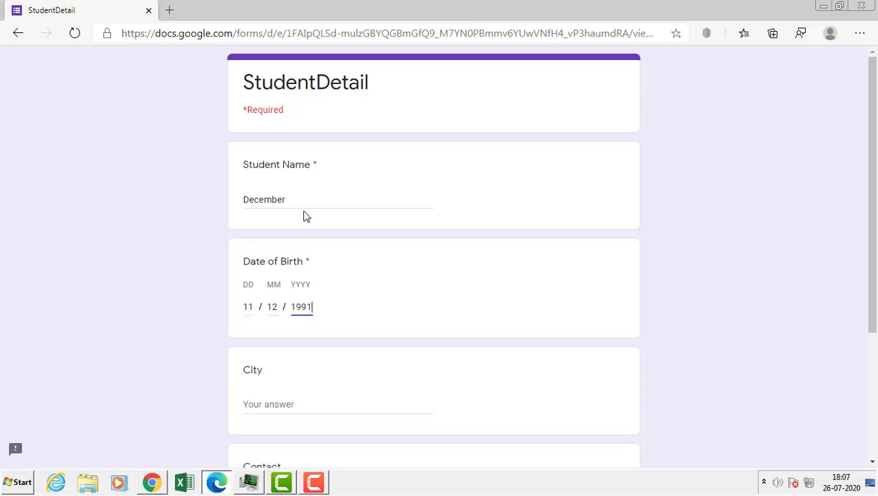
- Enter city delhi and a ten-digit contact number, then submit the second response
click(296, 399)
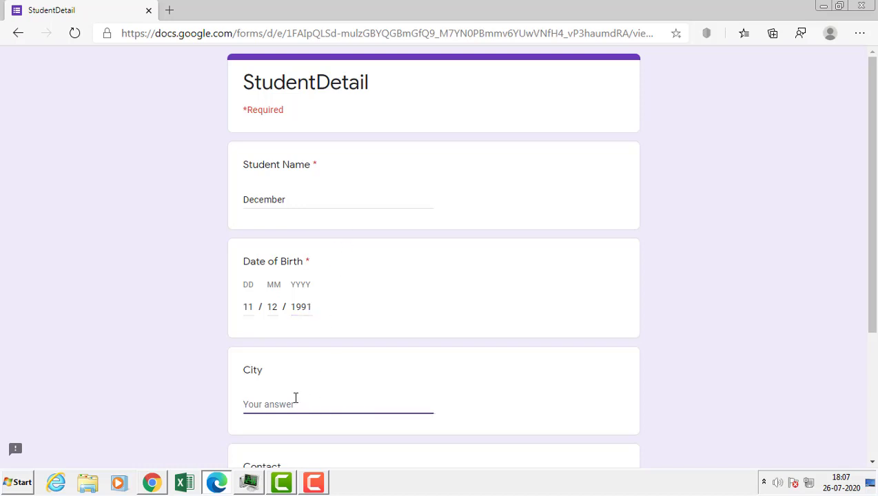
text(delhi)
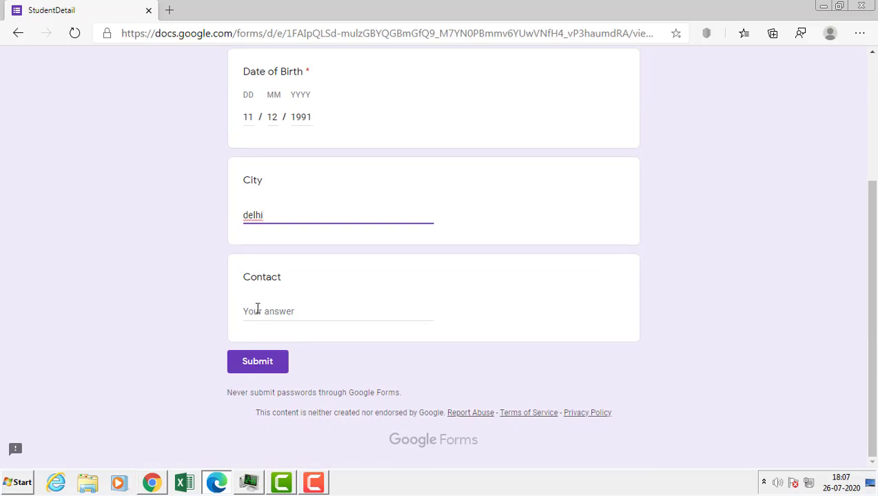
click(258, 309)
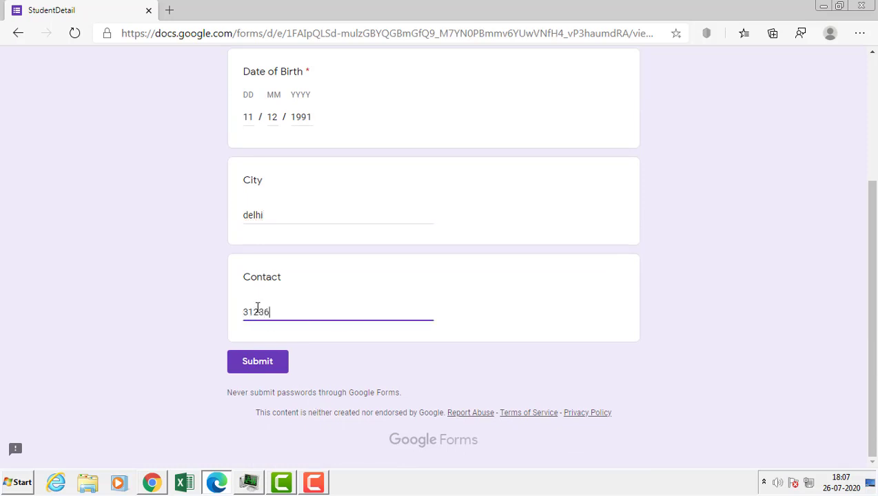
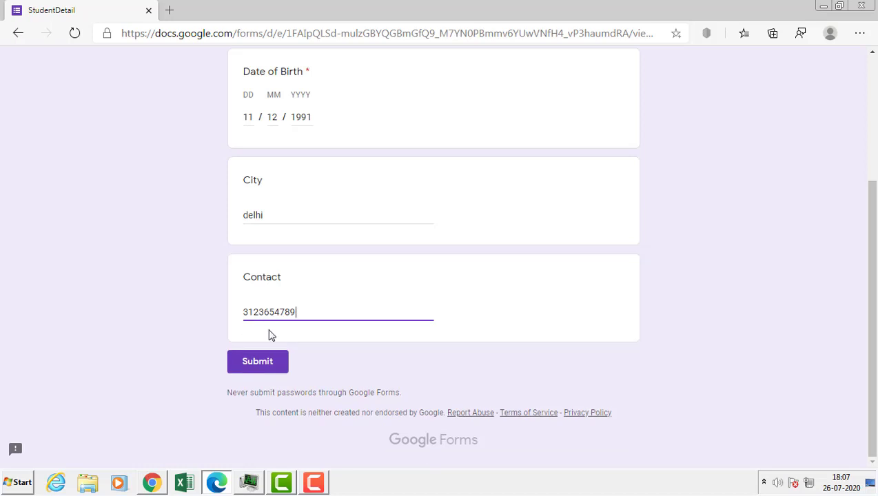
click(261, 361)
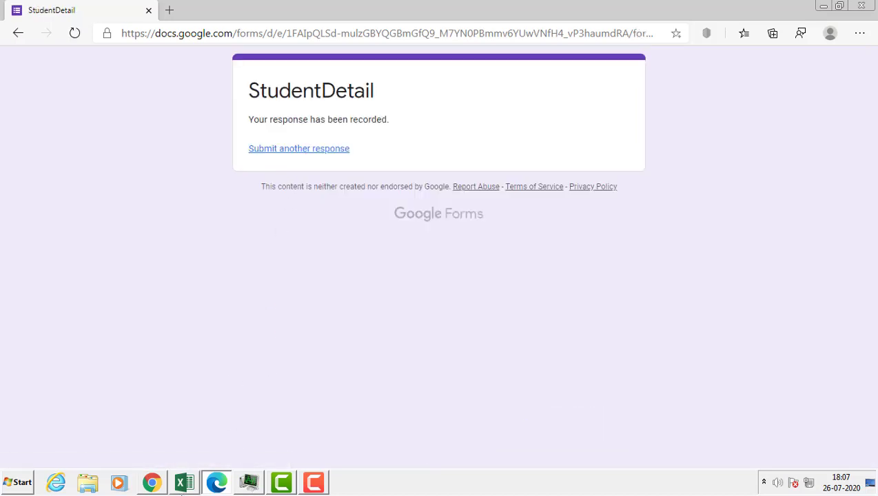
- Bring up the StudentDetail (Responses) sheet now listing both responses
mouse_move(155, 486)
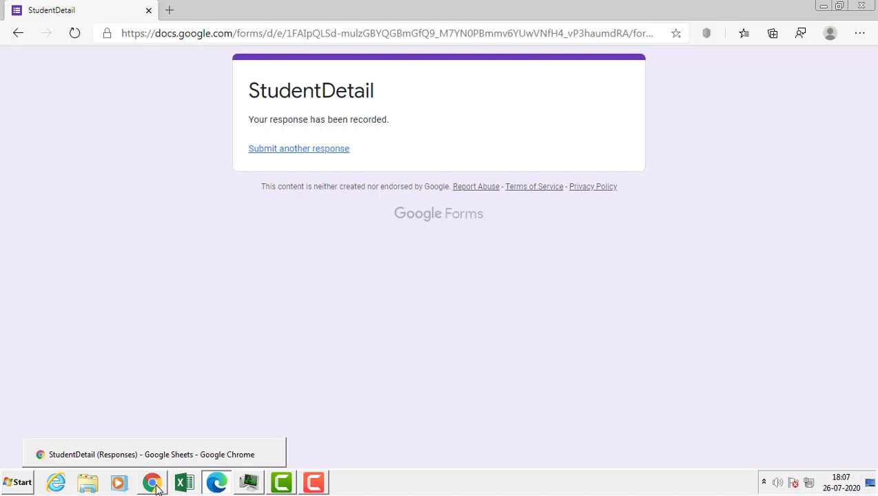
click(155, 486)
click(336, 242)
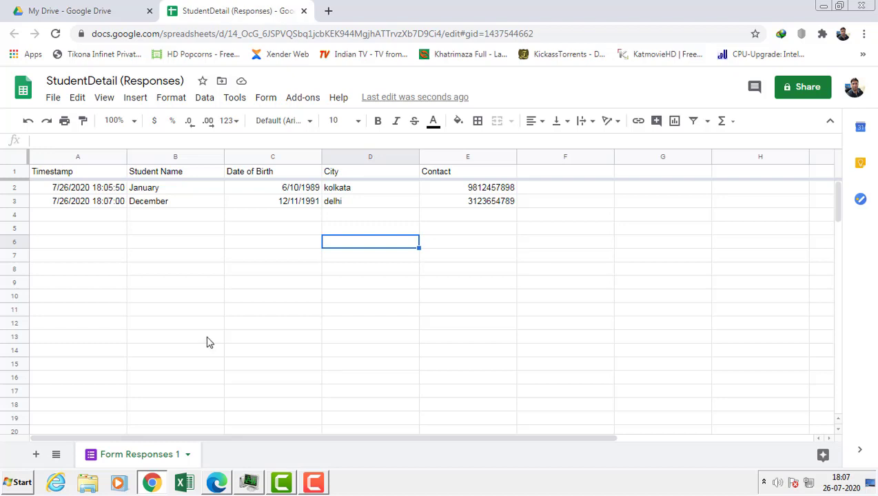
click(323, 287)
click(511, 228)
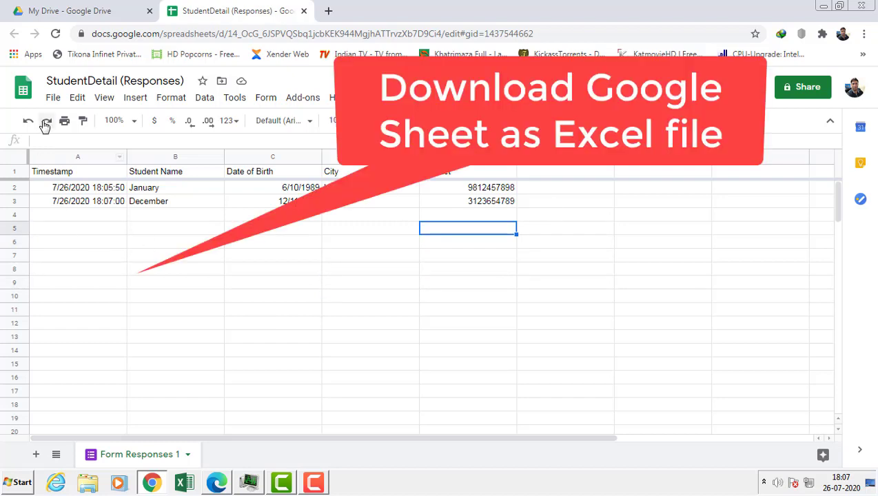
- Download the sheet as a Microsoft Excel (.xlsx) file and open the download
click(52, 97)
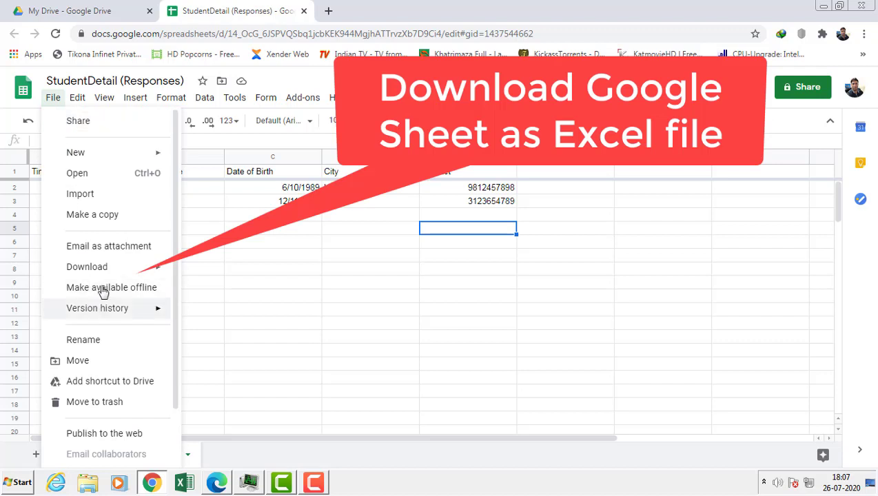
mouse_move(107, 274)
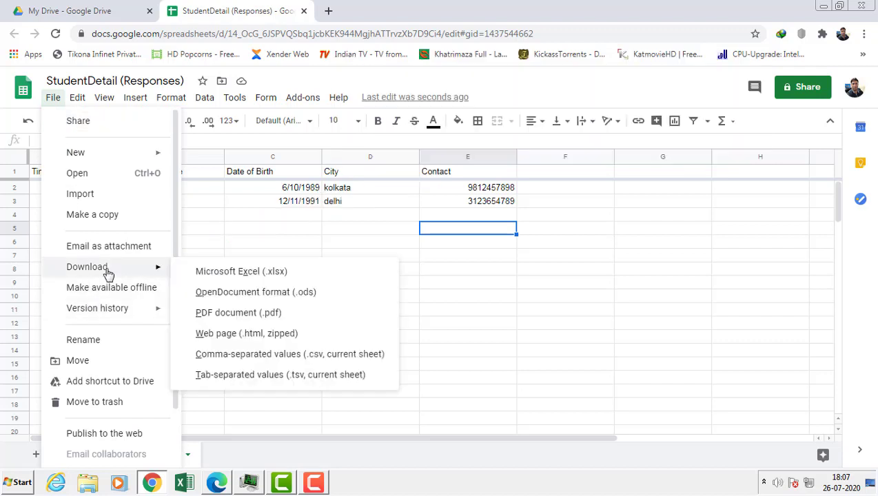
click(232, 272)
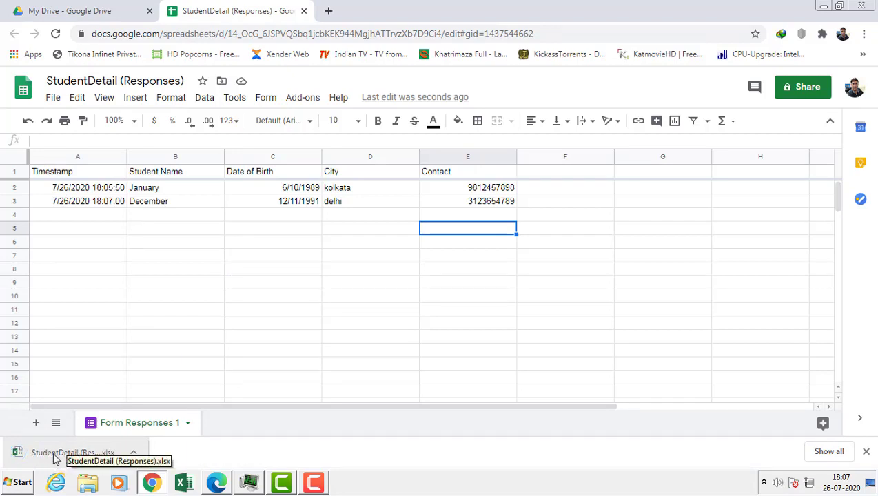
click(55, 454)
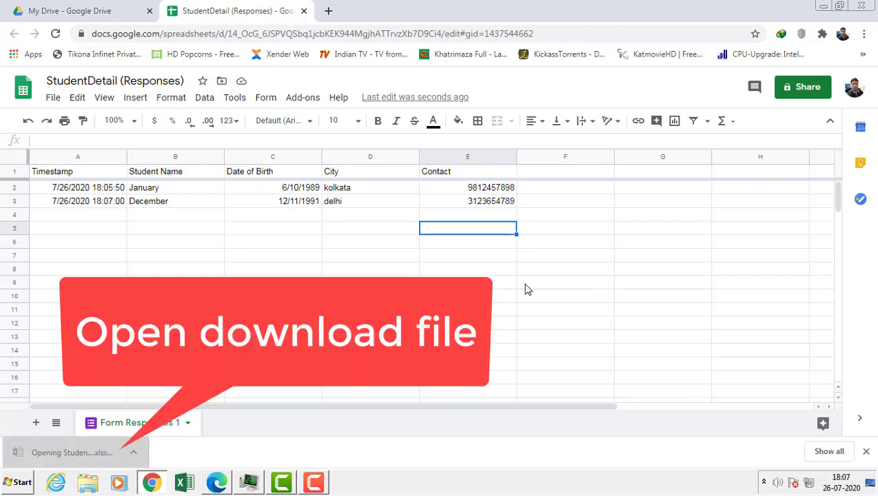